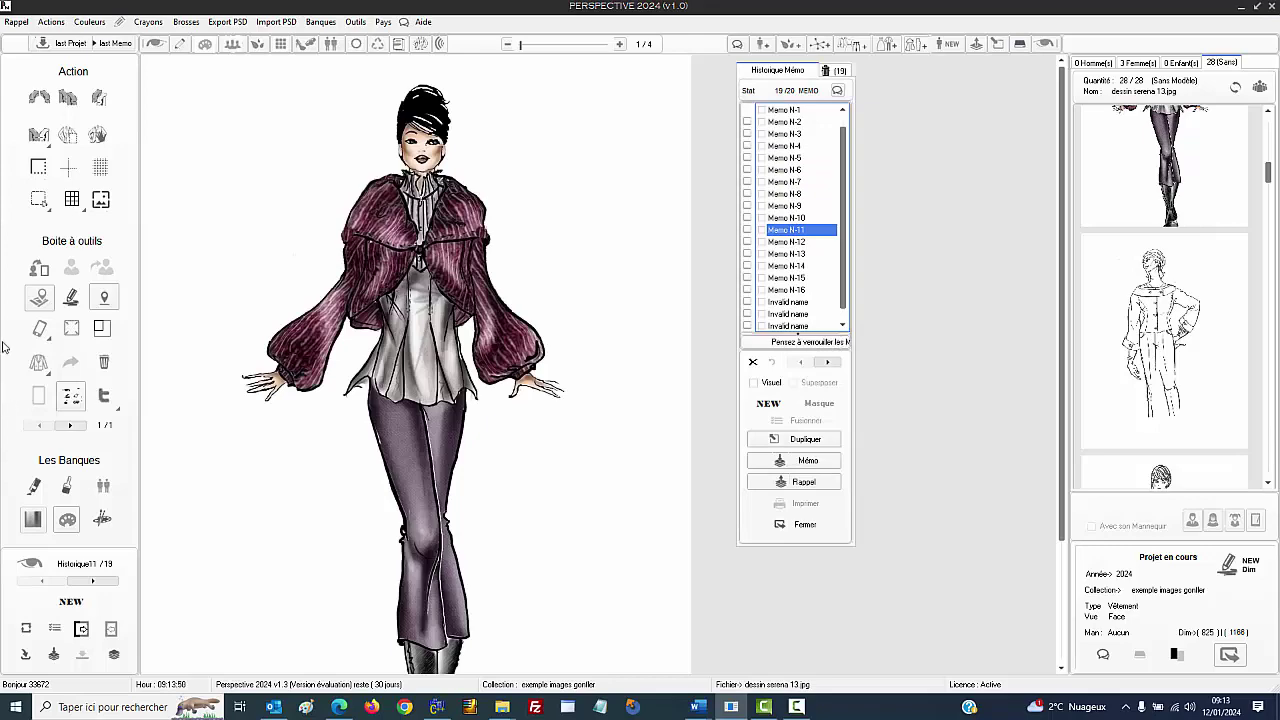
# Step: Advance through the memo history to its last entry to examine how the figure looks in each stored memo
pyautogui.click(97, 581)
pyautogui.click(97, 581)
pyautogui.click(97, 581)
pyautogui.click(97, 581)
pyautogui.click(97, 581)
pyautogui.click(97, 581)
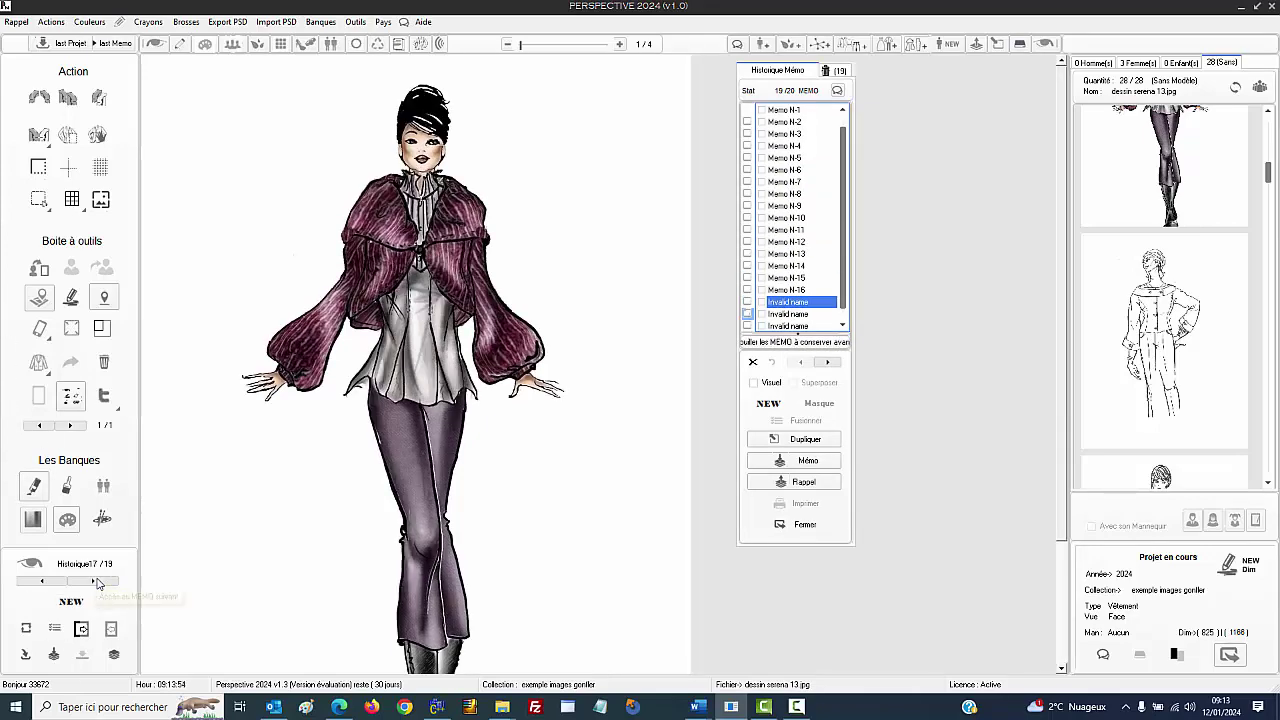
pyautogui.click(97, 581)
pyautogui.click(97, 581)
pyautogui.click(97, 581)
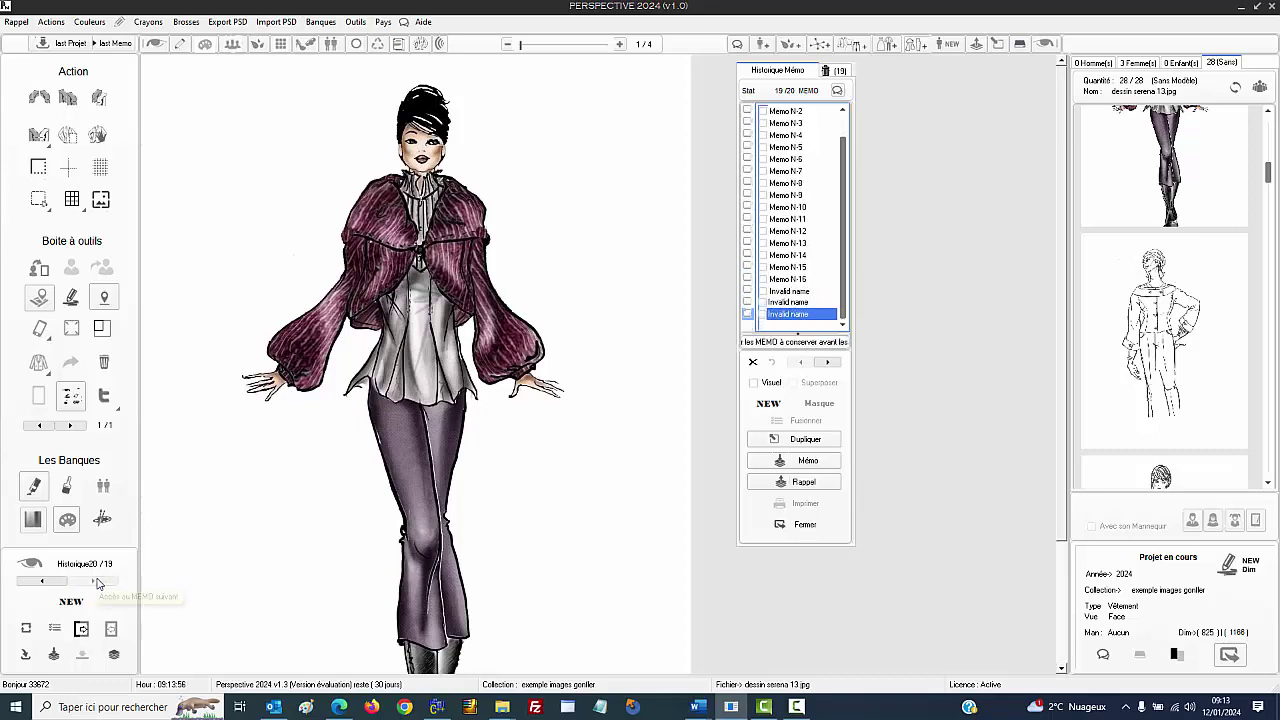
# Step: Go back through the memo history to the first memo, examining the figure's rotated views
pyautogui.click(41, 584)
pyautogui.click(41, 584)
pyautogui.click(41, 584)
pyautogui.click(41, 584)
pyautogui.click(41, 584)
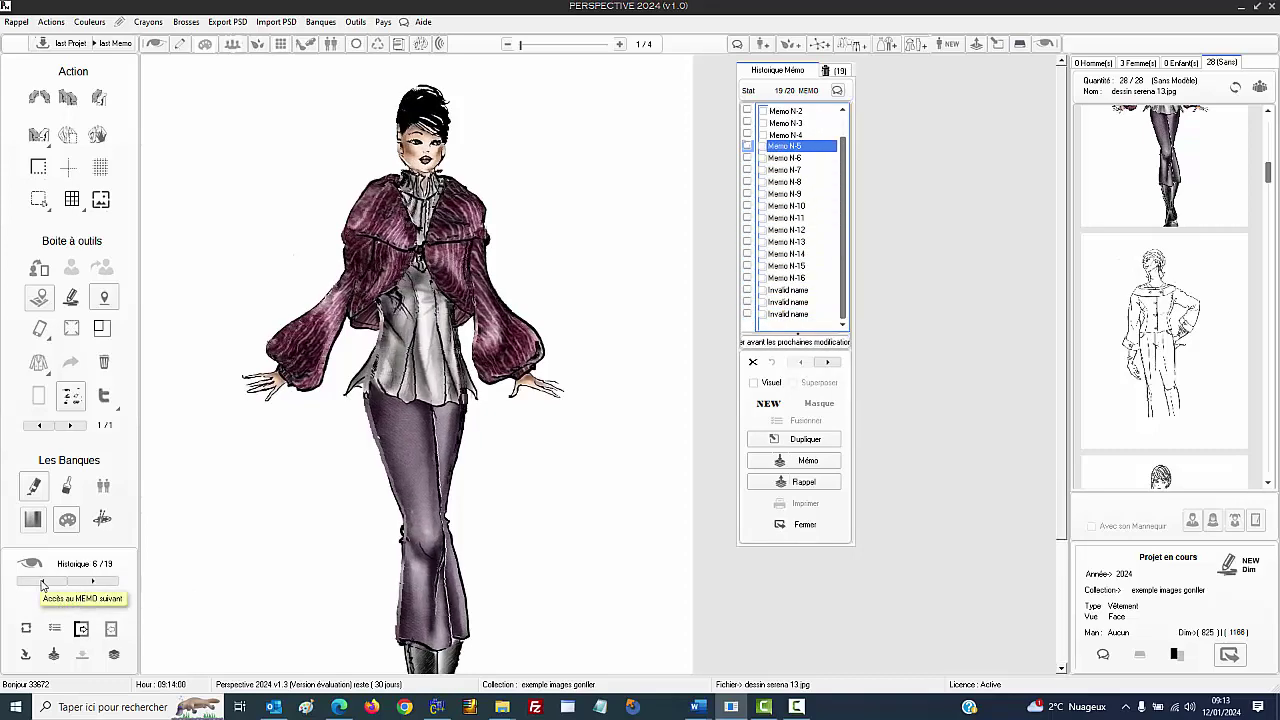
pyautogui.click(41, 584)
pyautogui.click(41, 584)
pyautogui.click(41, 584)
pyautogui.click(41, 584)
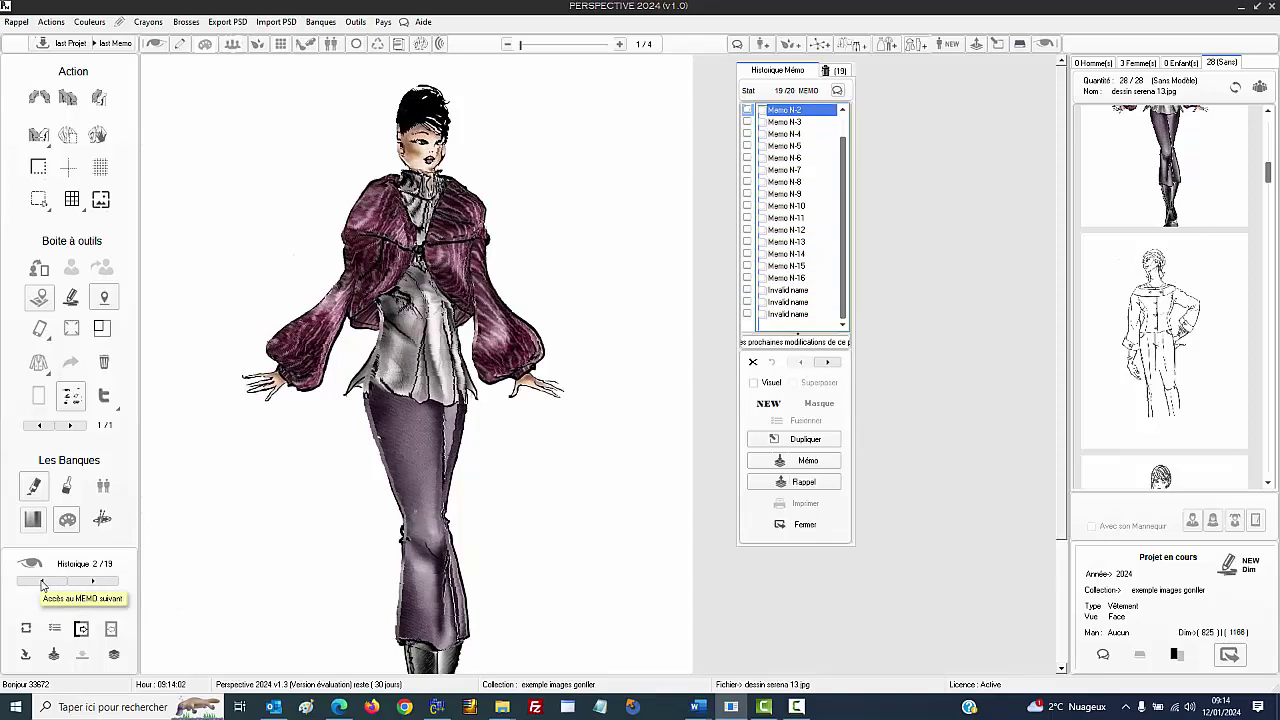
pyautogui.click(41, 584)
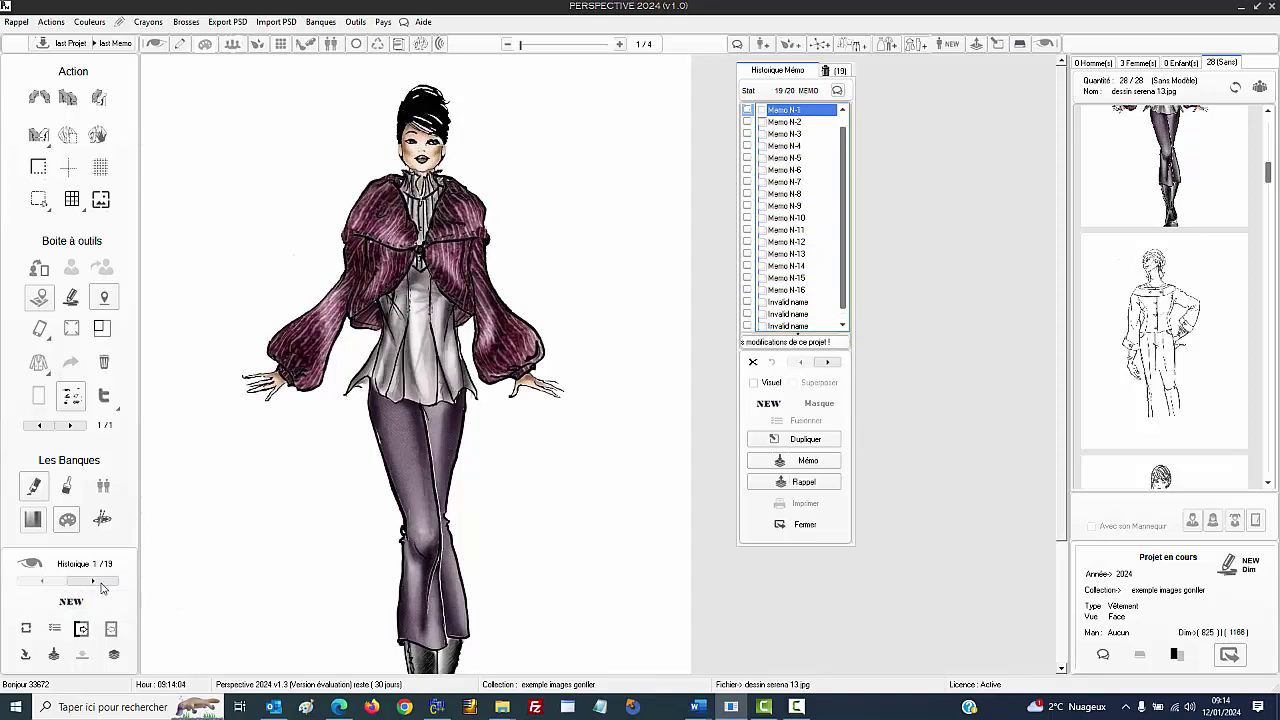
# Step: Play the memo history forward from the first memo to Memo N-16 to examine the figure's rotation
pyautogui.click(95, 584)
pyautogui.click(95, 584)
pyautogui.click(95, 584)
pyautogui.click(95, 584)
pyautogui.click(95, 584)
pyautogui.click(95, 584)
pyautogui.click(95, 584)
pyautogui.click(95, 584)
pyautogui.click(100, 584)
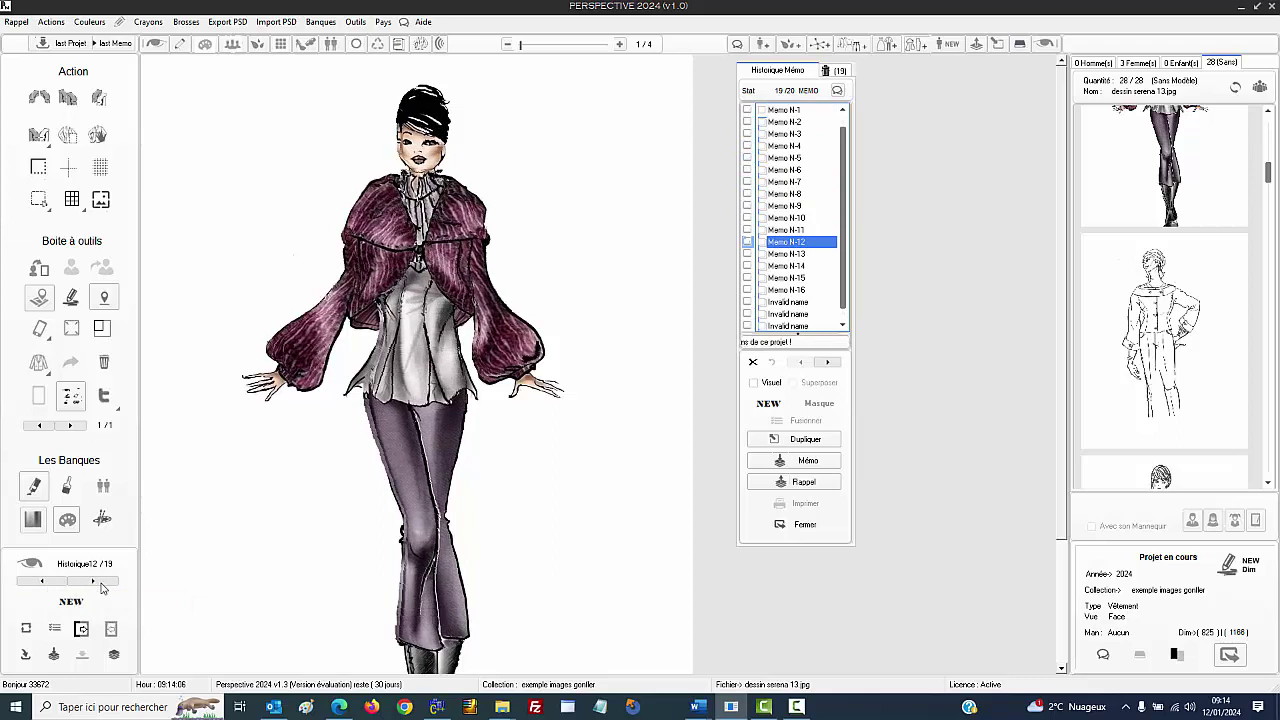
pyautogui.click(100, 584)
pyautogui.click(100, 584)
pyautogui.click(100, 584)
pyautogui.click(100, 584)
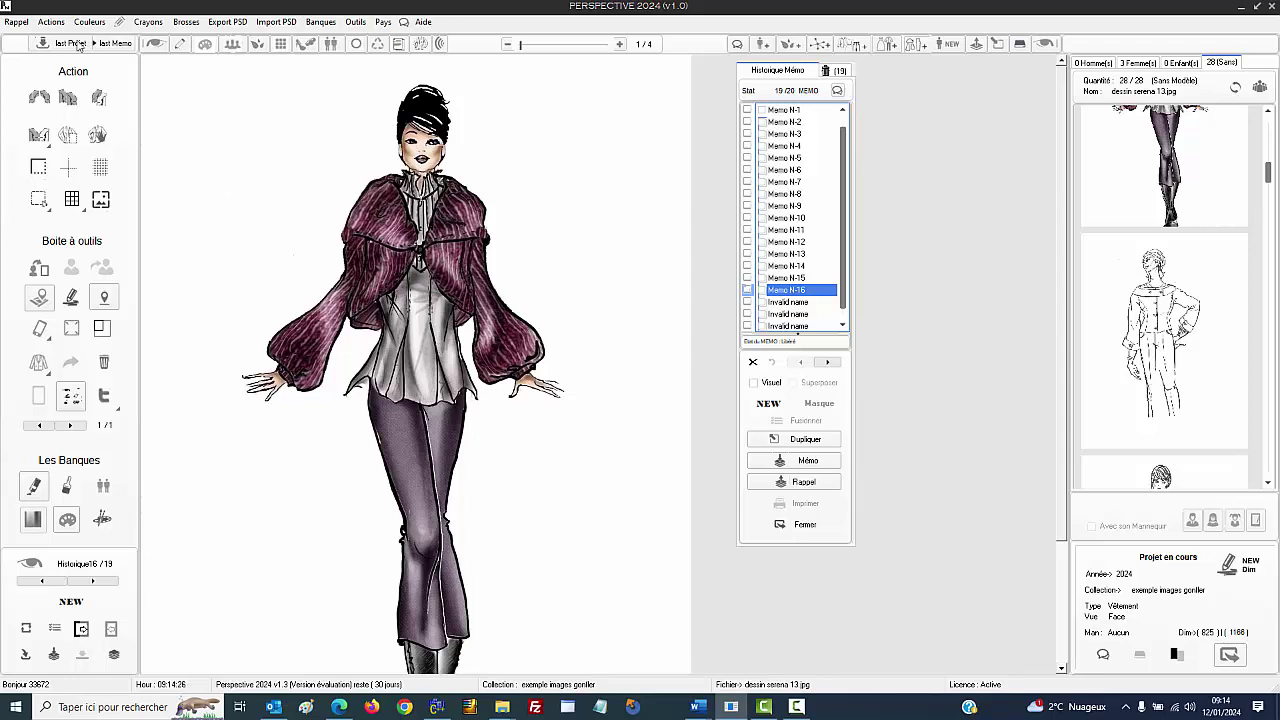
# Step: Open the volume effect (Effet volume) tool and go through the zones of the inflation group to examine their outlines
pyautogui.click(440, 45)
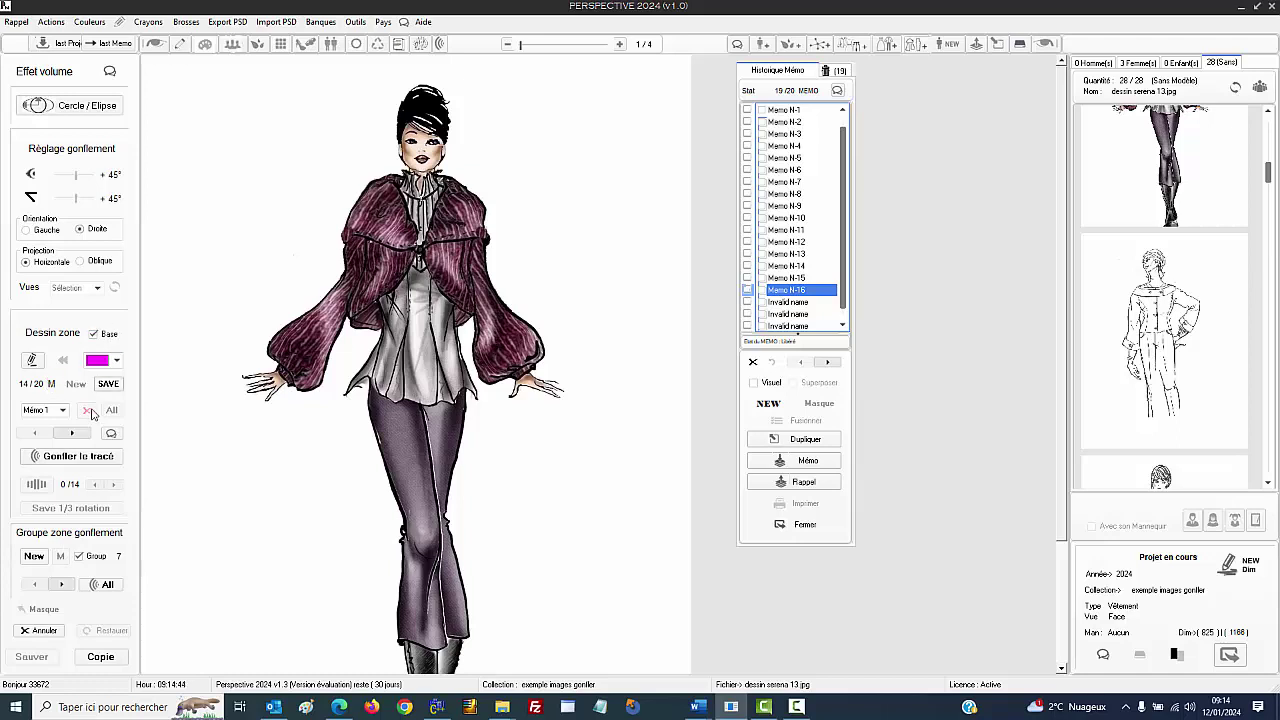
pyautogui.click(62, 585)
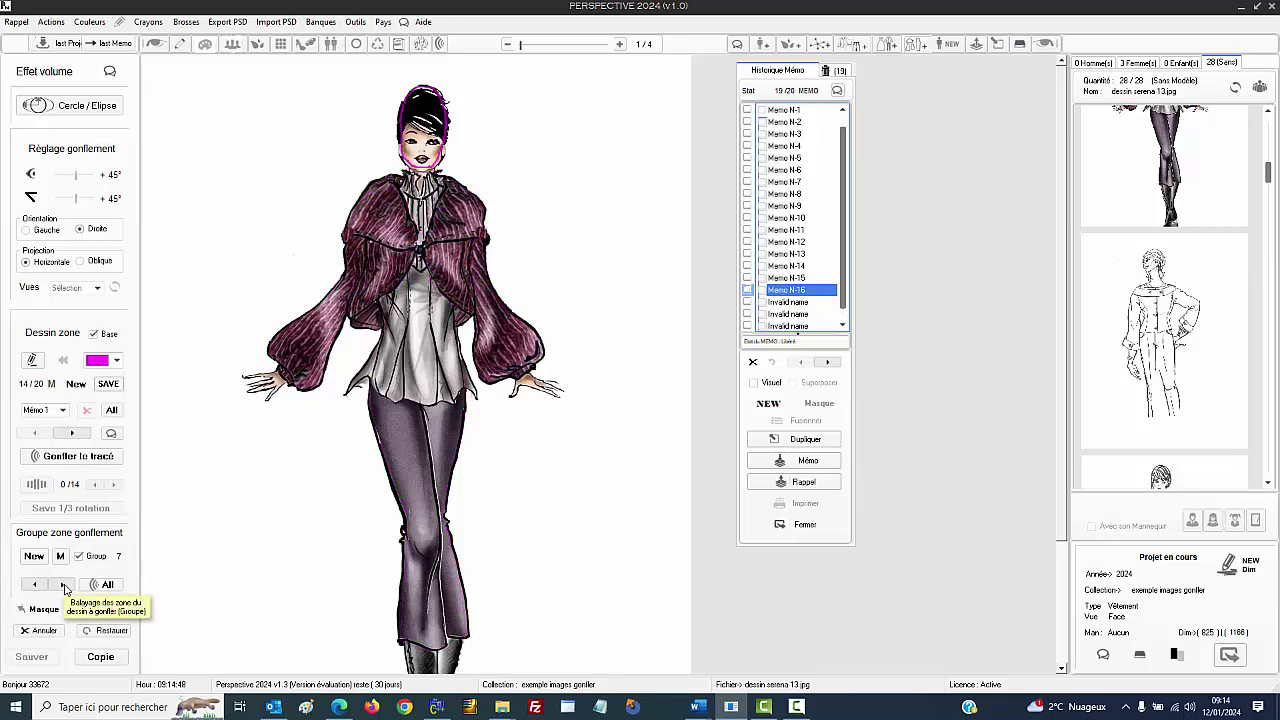
pyautogui.click(64, 588)
pyautogui.click(64, 588)
pyautogui.click(65, 588)
pyautogui.click(65, 588)
pyautogui.click(65, 588)
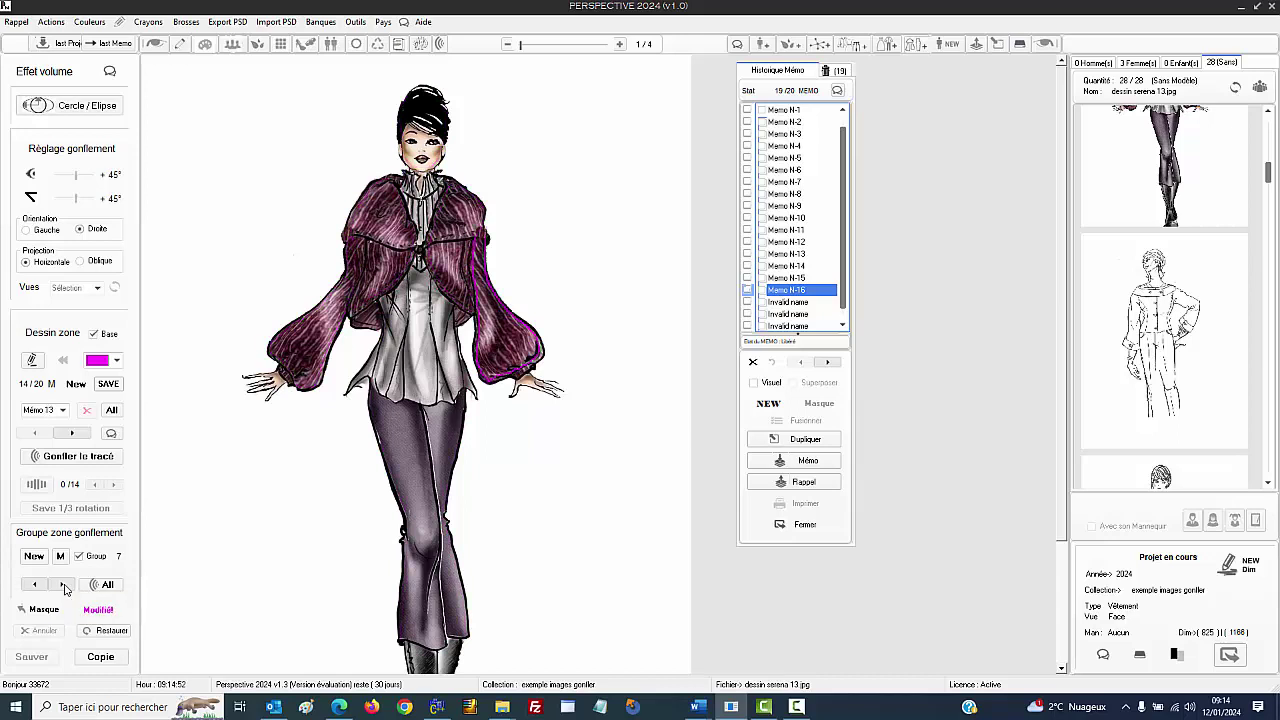
pyautogui.click(65, 588)
pyautogui.click(65, 588)
pyautogui.click(65, 588)
pyautogui.click(65, 588)
# Step: Go through the individually stored drawing zones to examine each outline on the figure
pyautogui.click(73, 433)
pyautogui.click(72, 433)
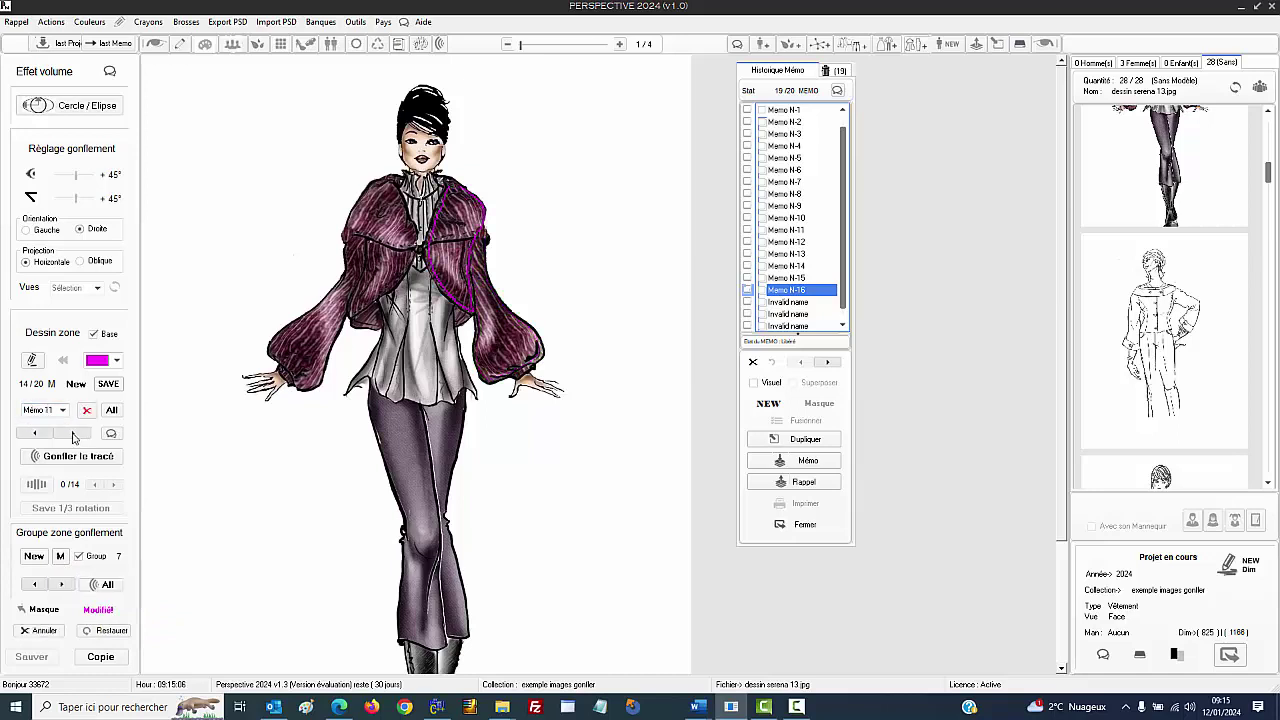
pyautogui.click(72, 433)
pyautogui.click(72, 433)
pyautogui.click(72, 433)
pyautogui.click(72, 433)
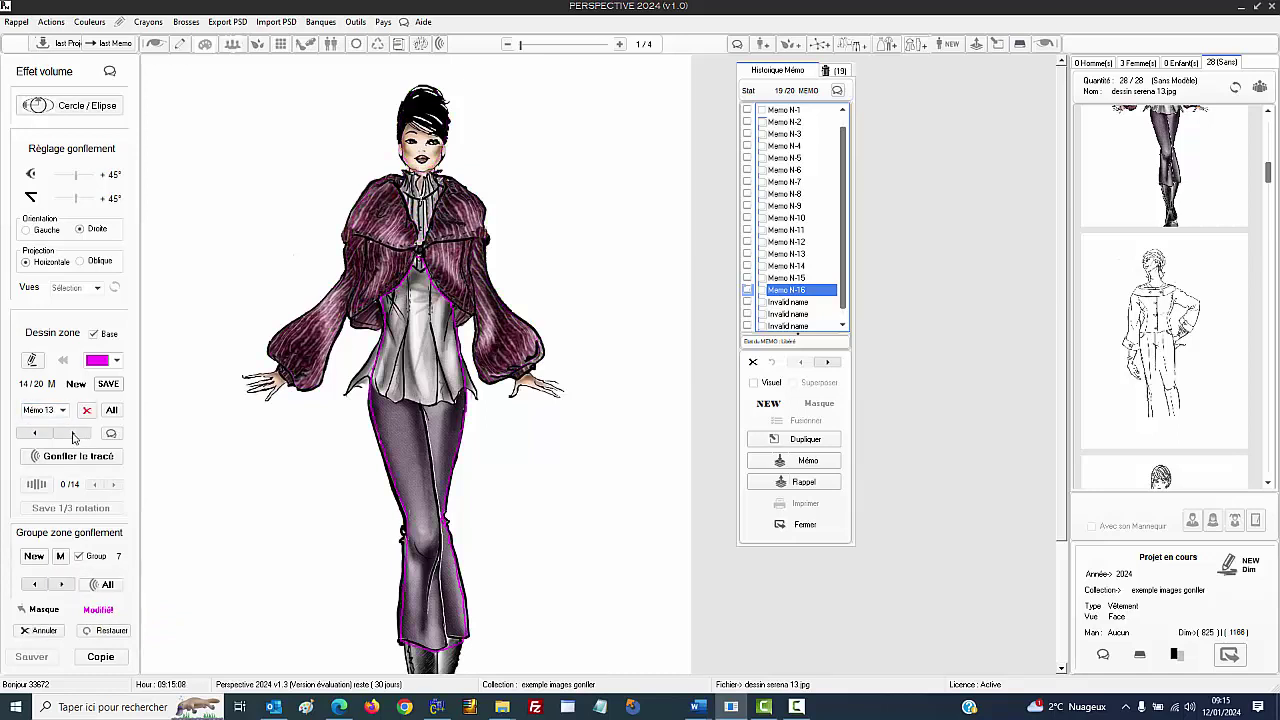
pyautogui.click(72, 433)
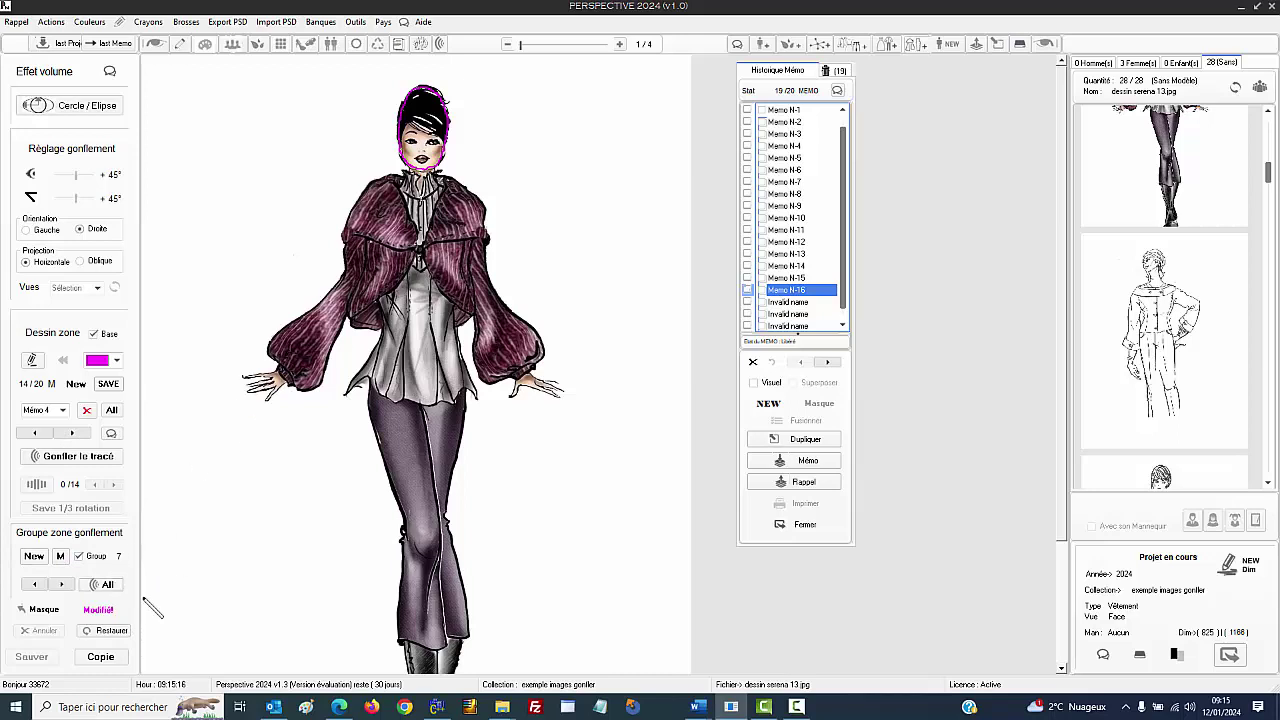
# Step: Inflate all zones of the group at +45° with Droite orientation and review the group's zone outlines
pyautogui.click(99, 587)
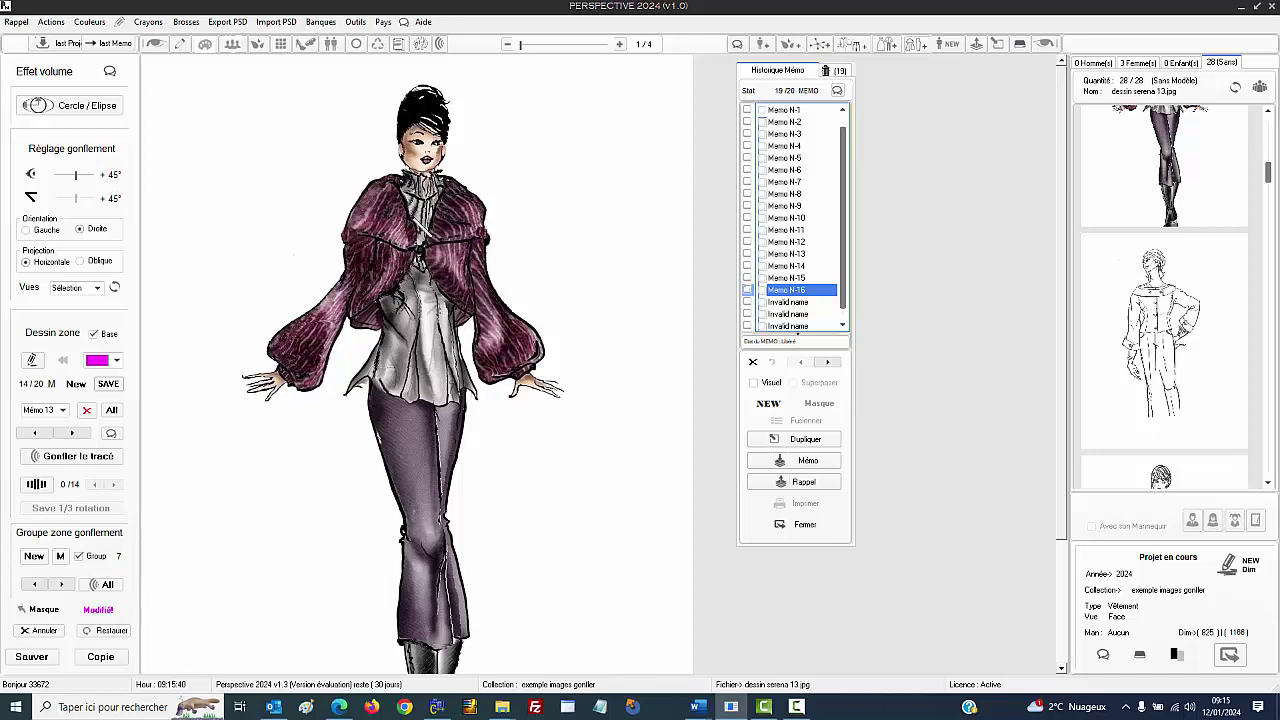
pyautogui.click(62, 585)
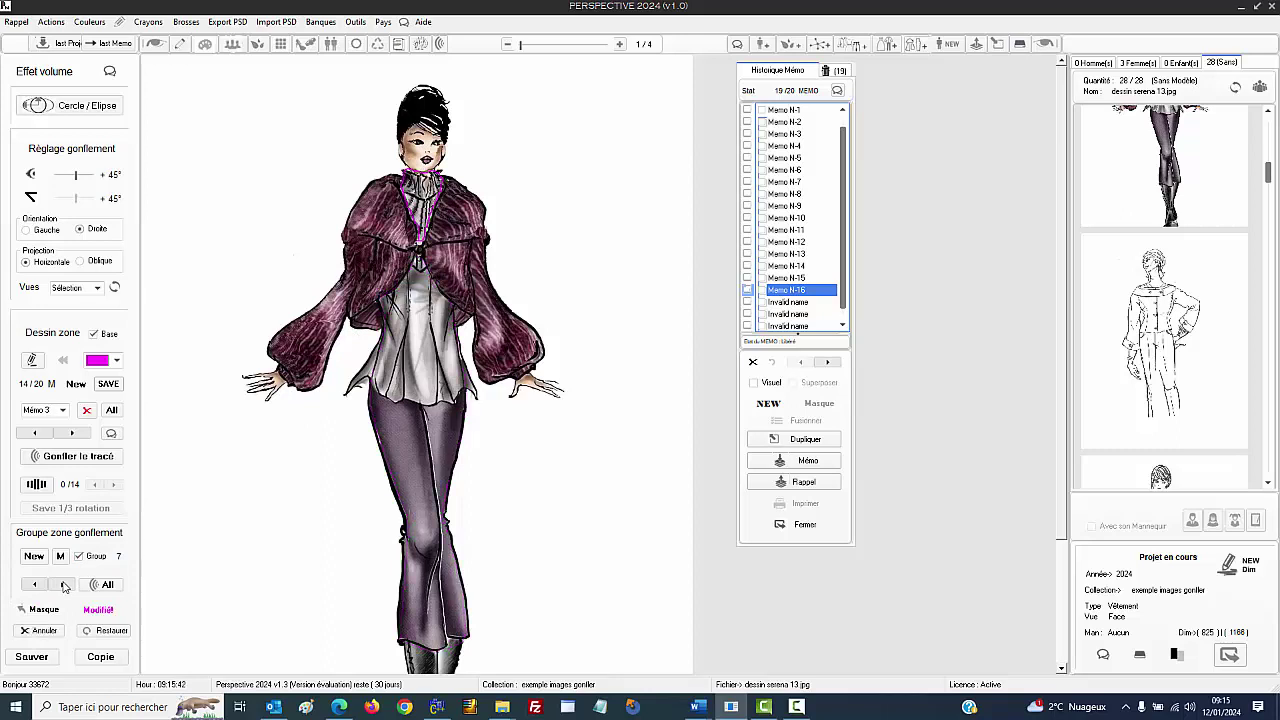
pyautogui.click(63, 585)
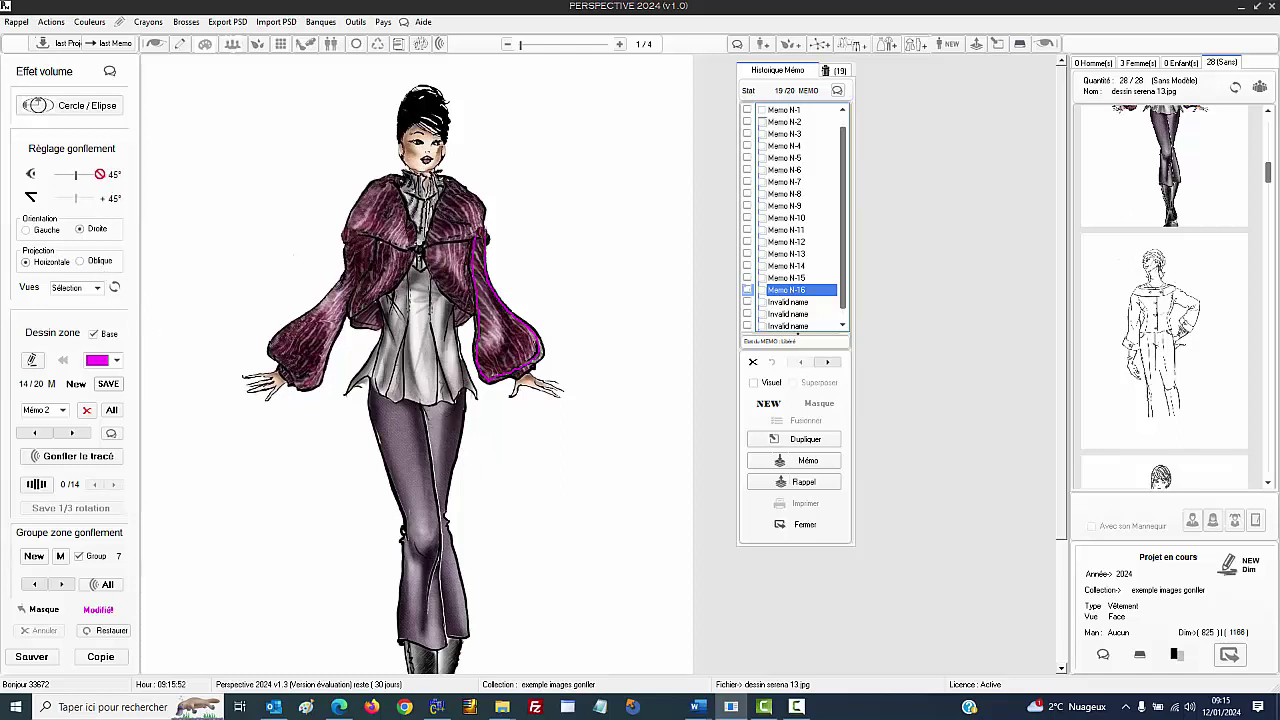
# Step: Try the inflation at an angle of 65° with the orientation switched to Gauche, and restore the original drawing
pyautogui.moveTo(78, 180); pyautogui.dragTo(87, 180)
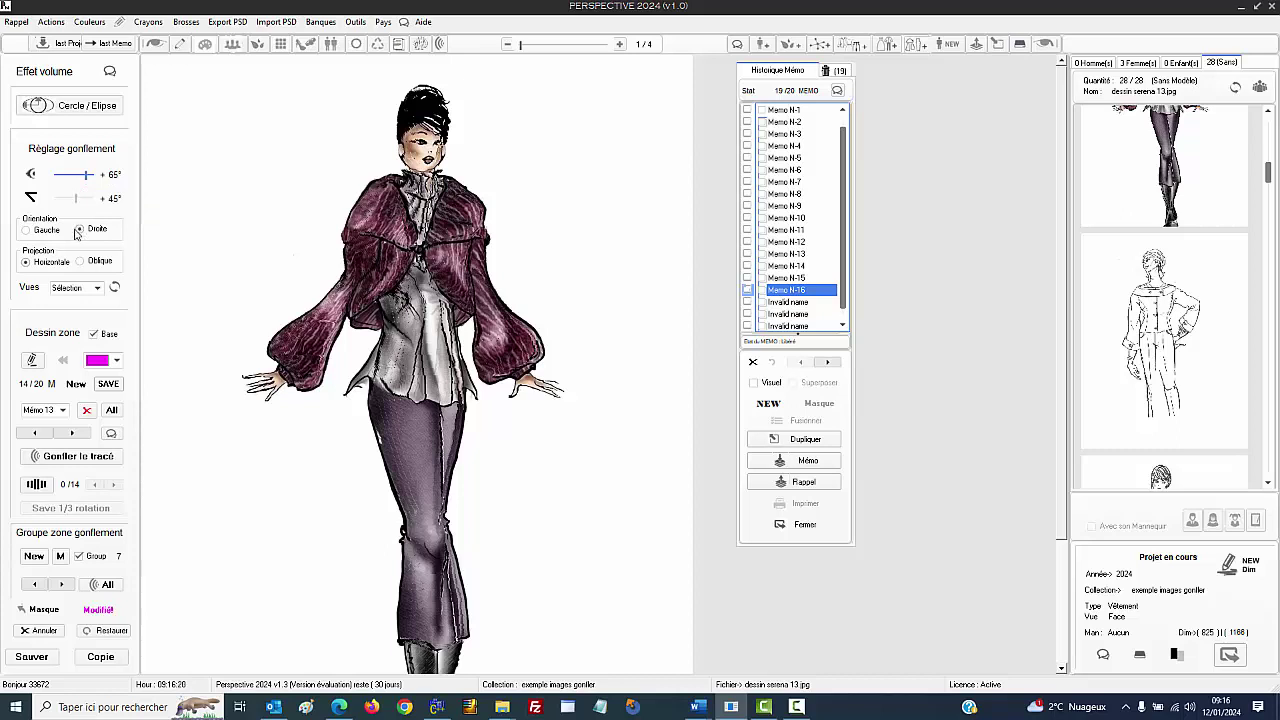
pyautogui.click(25, 231)
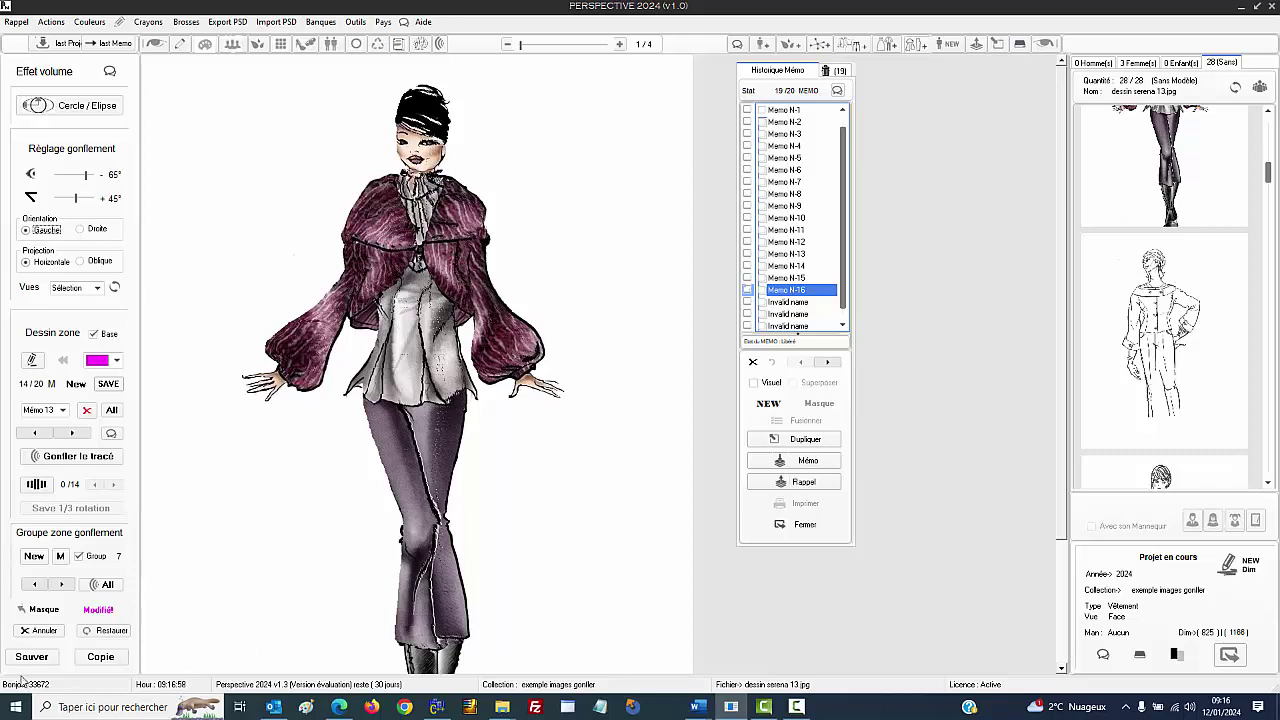
pyautogui.click(40, 610)
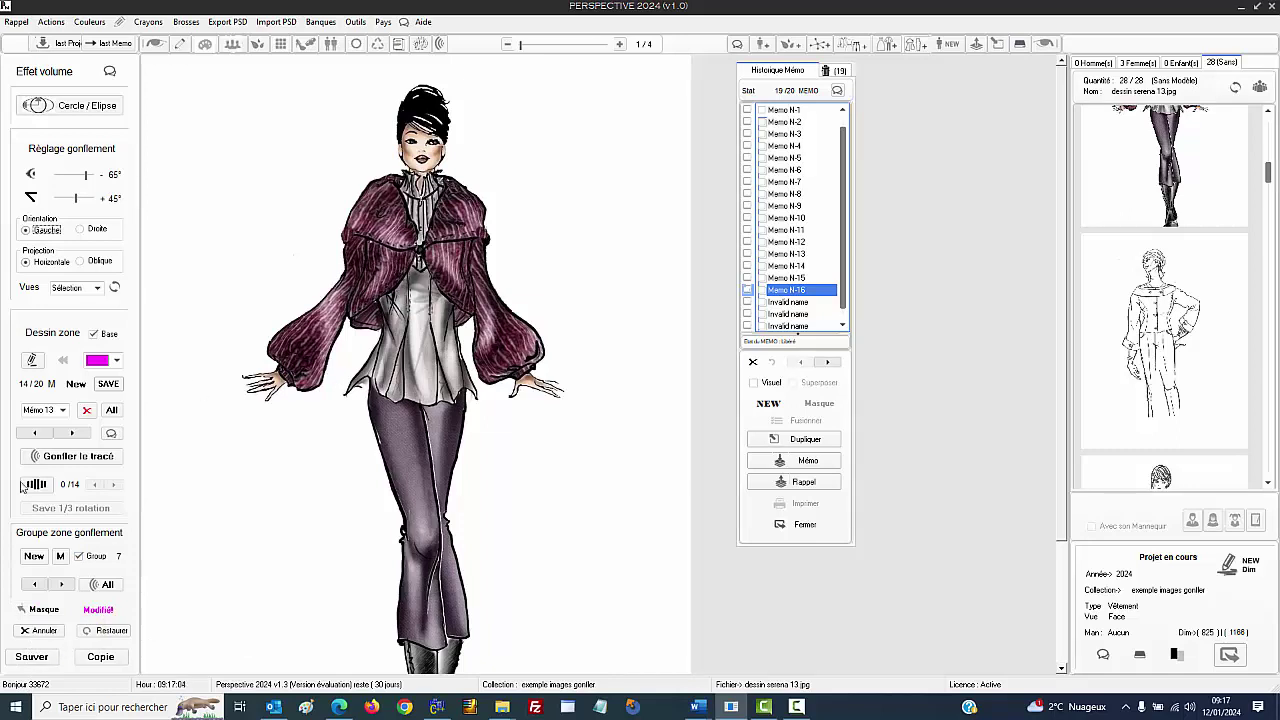
# Step: Create a new group of drawing zones for inflation, replacing the existing group
pyautogui.click(34, 557)
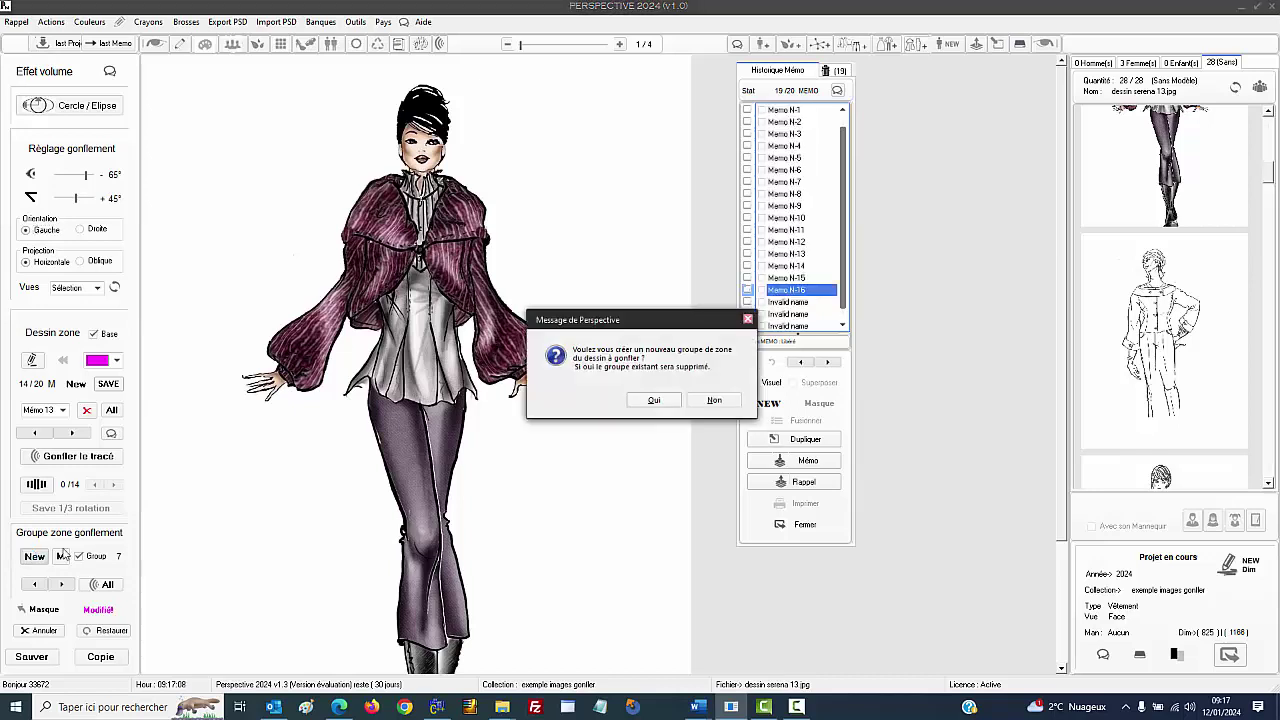
pyautogui.click(652, 400)
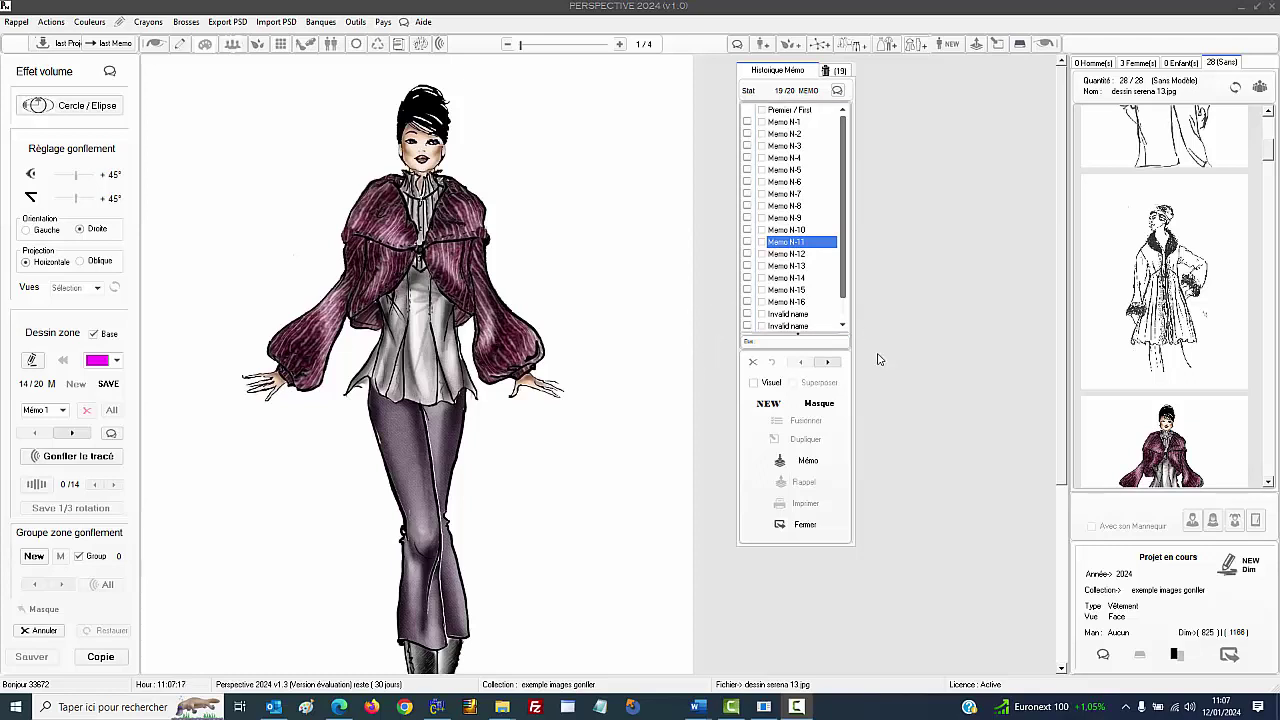
# Step: Browse the memo history in the visual preview and recall Memo N-1
pyautogui.click(827, 364)
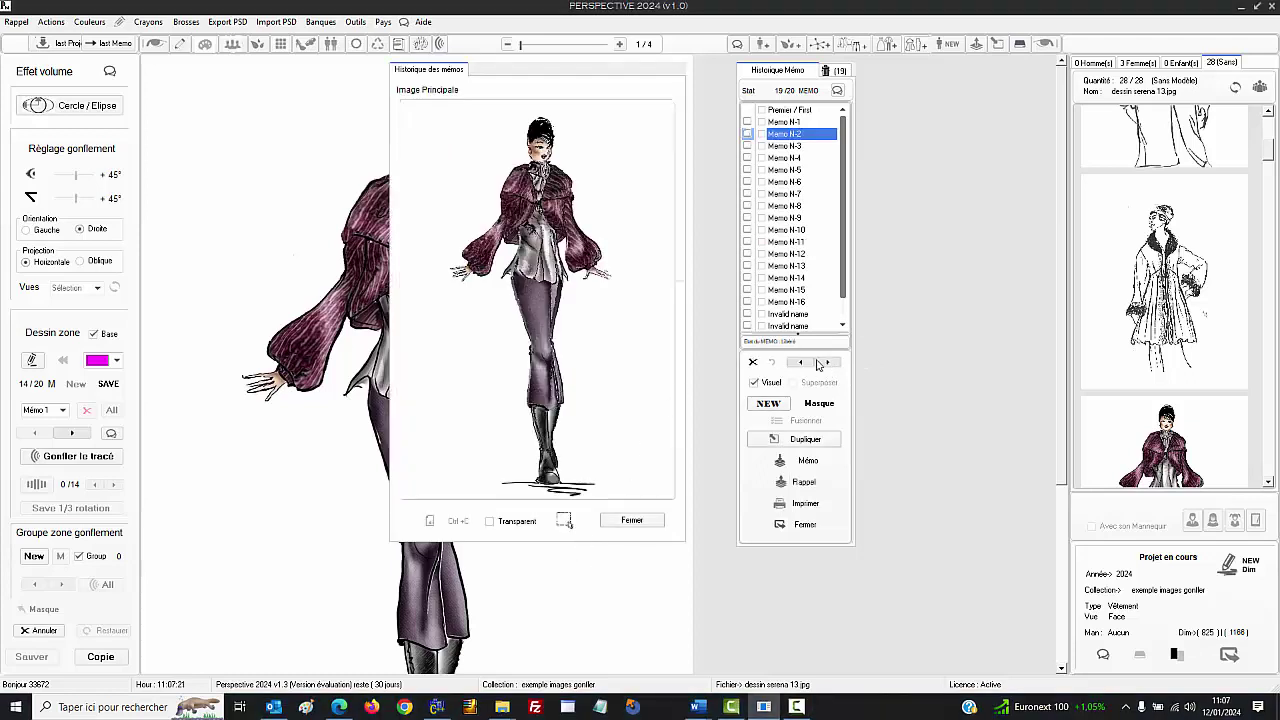
pyautogui.click(829, 366)
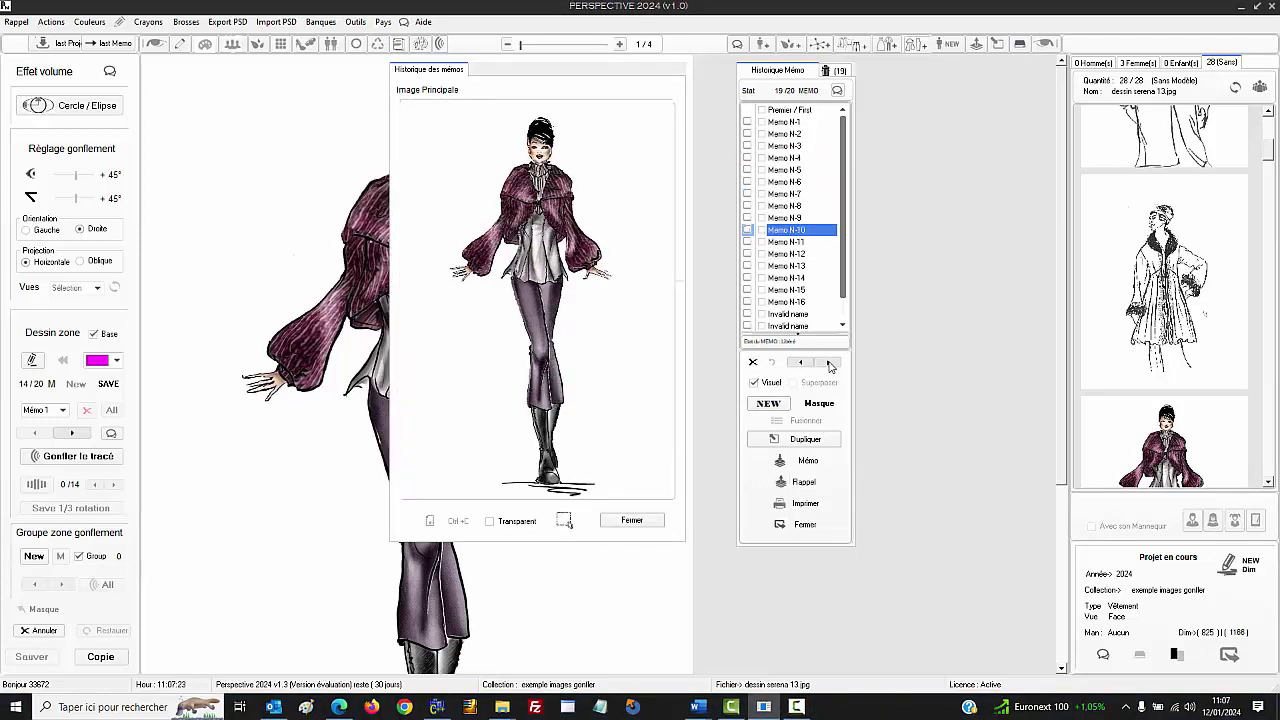
pyautogui.click(829, 366)
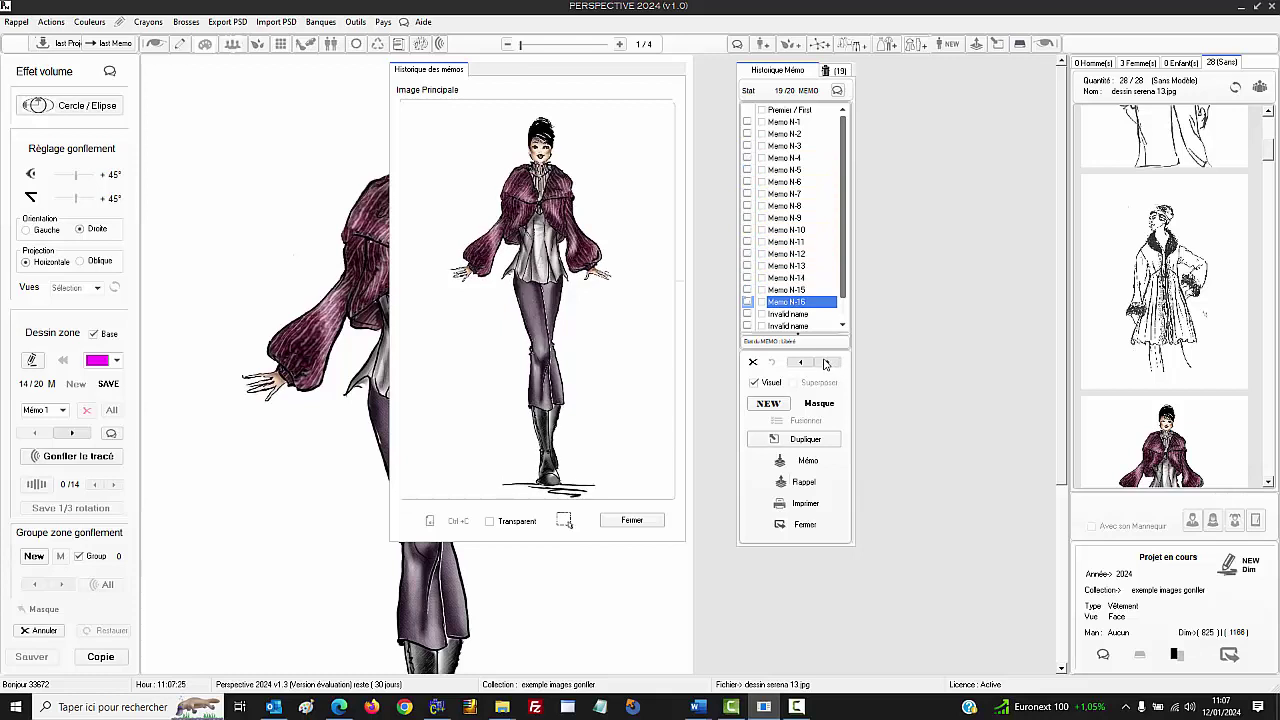
pyautogui.click(801, 362)
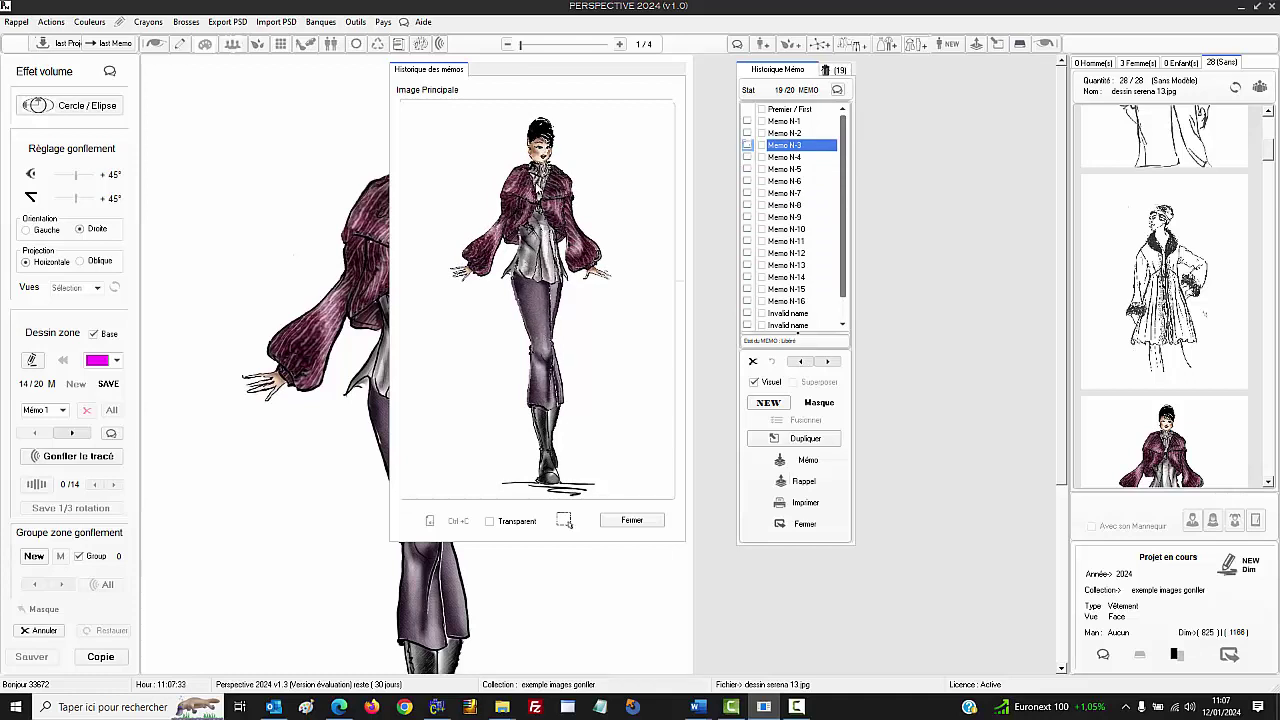
pyautogui.click(801, 363)
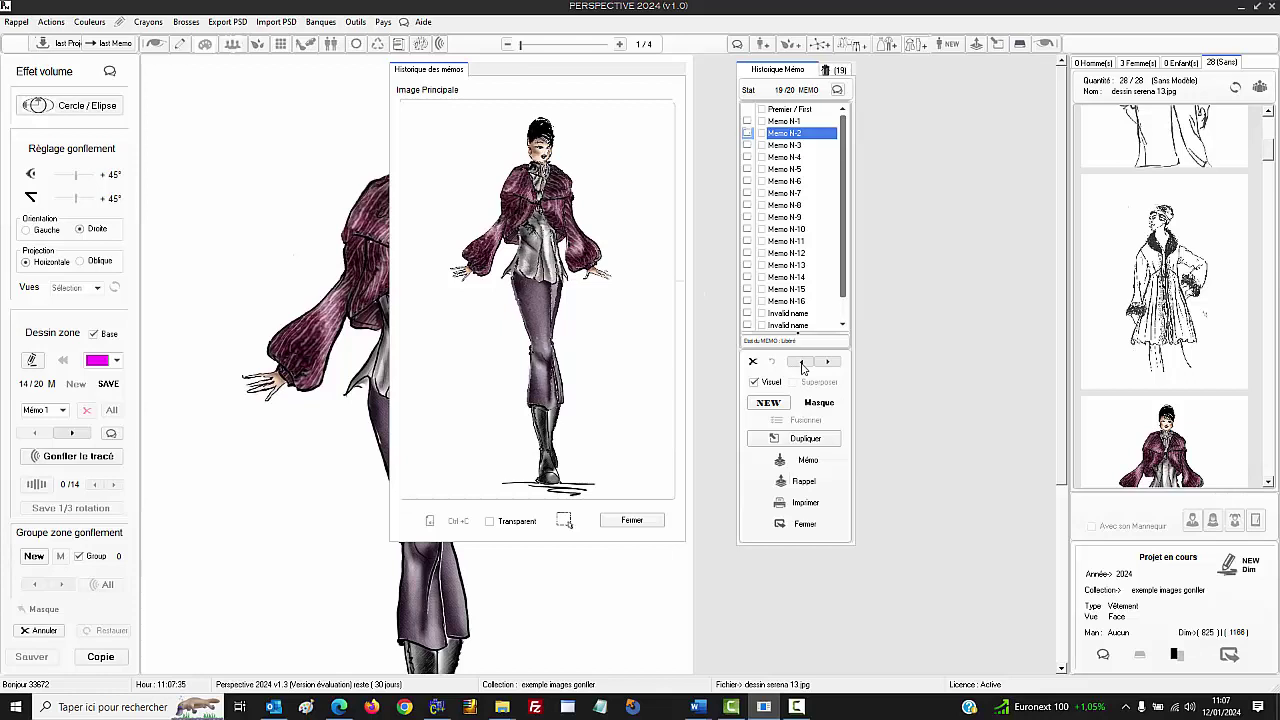
pyautogui.click(801, 363)
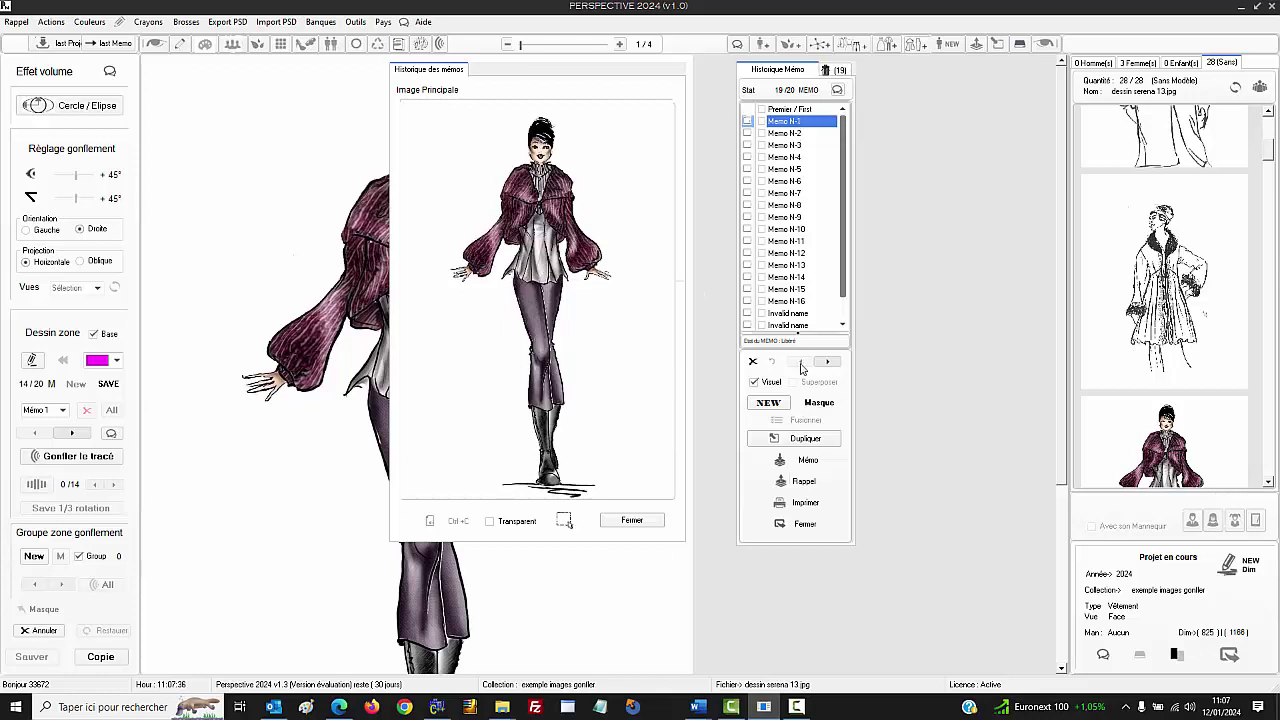
pyautogui.click(798, 482)
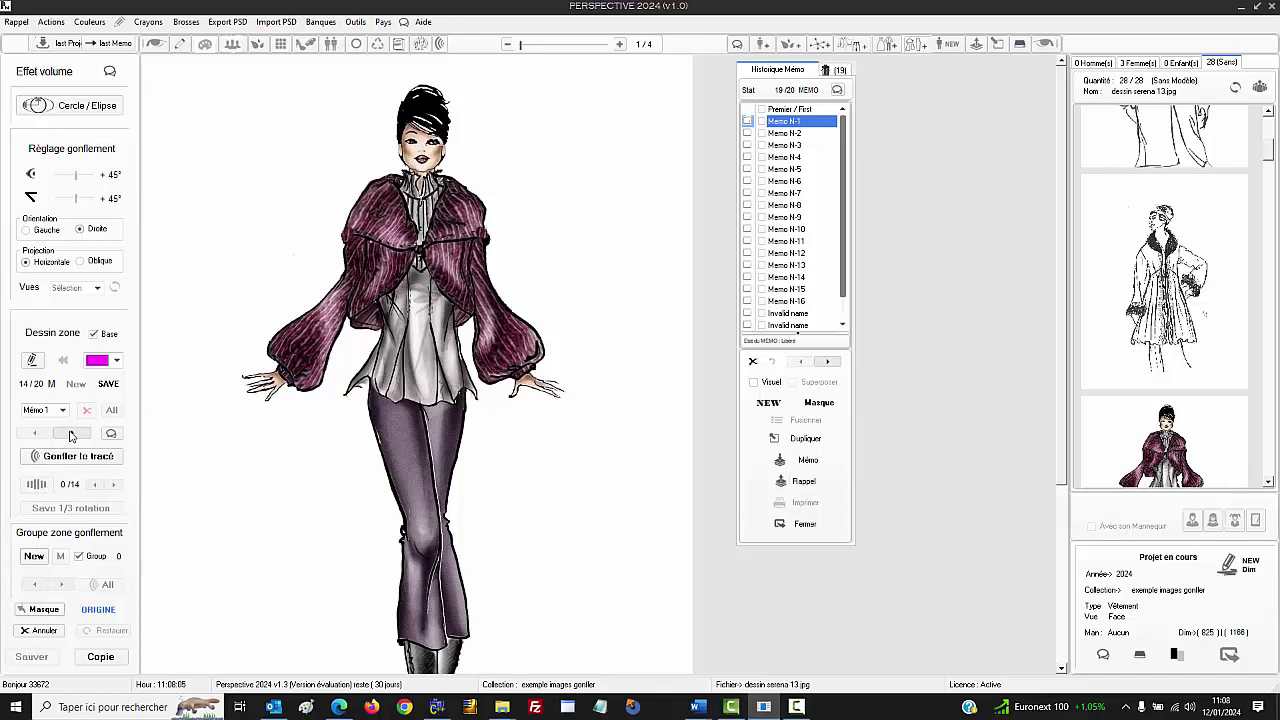
# Step: Go through the stored drawing zones up to Mémo 14 to examine the collar, head, jacket and sleeve outlines
pyautogui.click(71, 435)
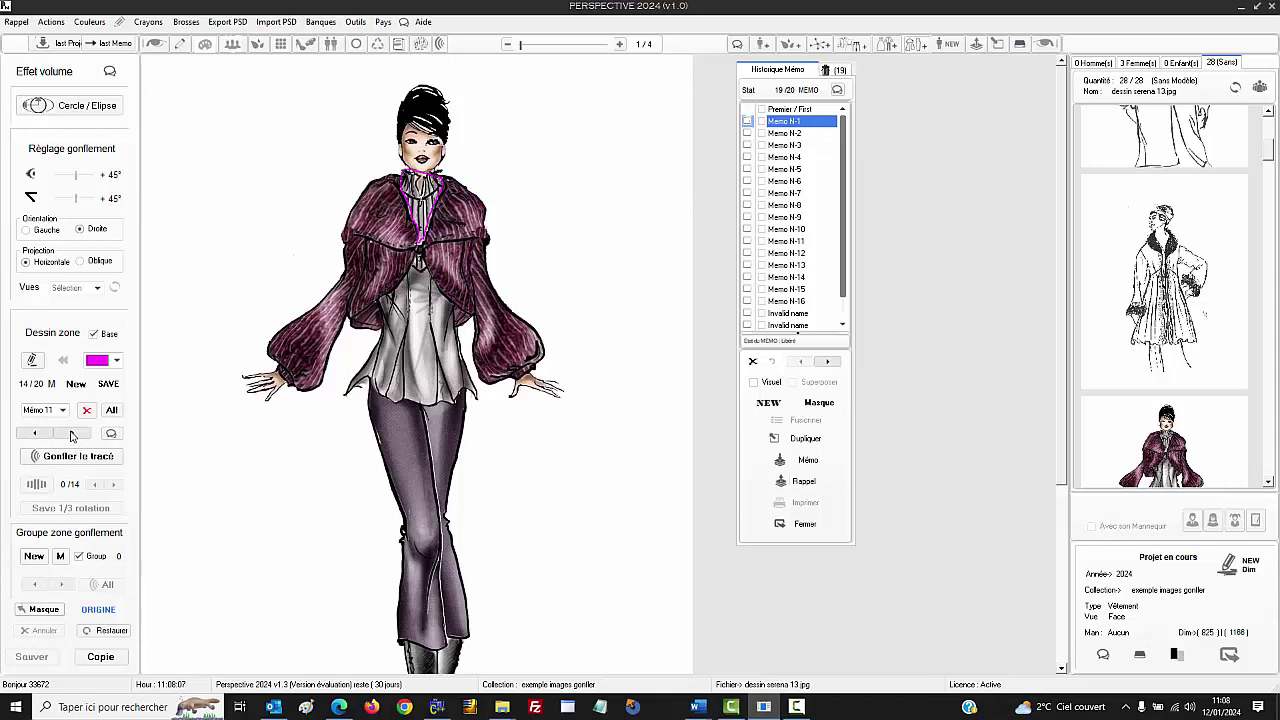
pyautogui.click(71, 435)
pyautogui.click(71, 435)
pyautogui.click(71, 435)
pyautogui.click(71, 435)
pyautogui.click(71, 435)
pyautogui.click(71, 435)
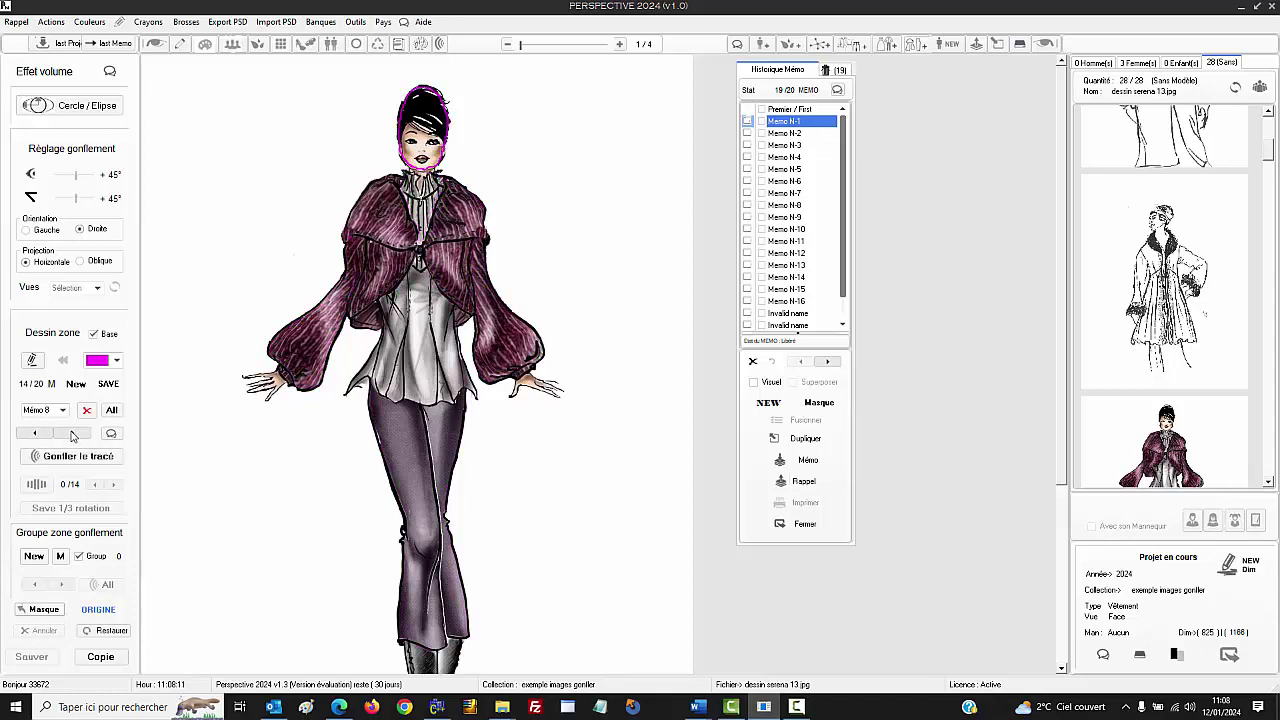
pyautogui.click(71, 435)
pyautogui.click(71, 435)
pyautogui.click(71, 435)
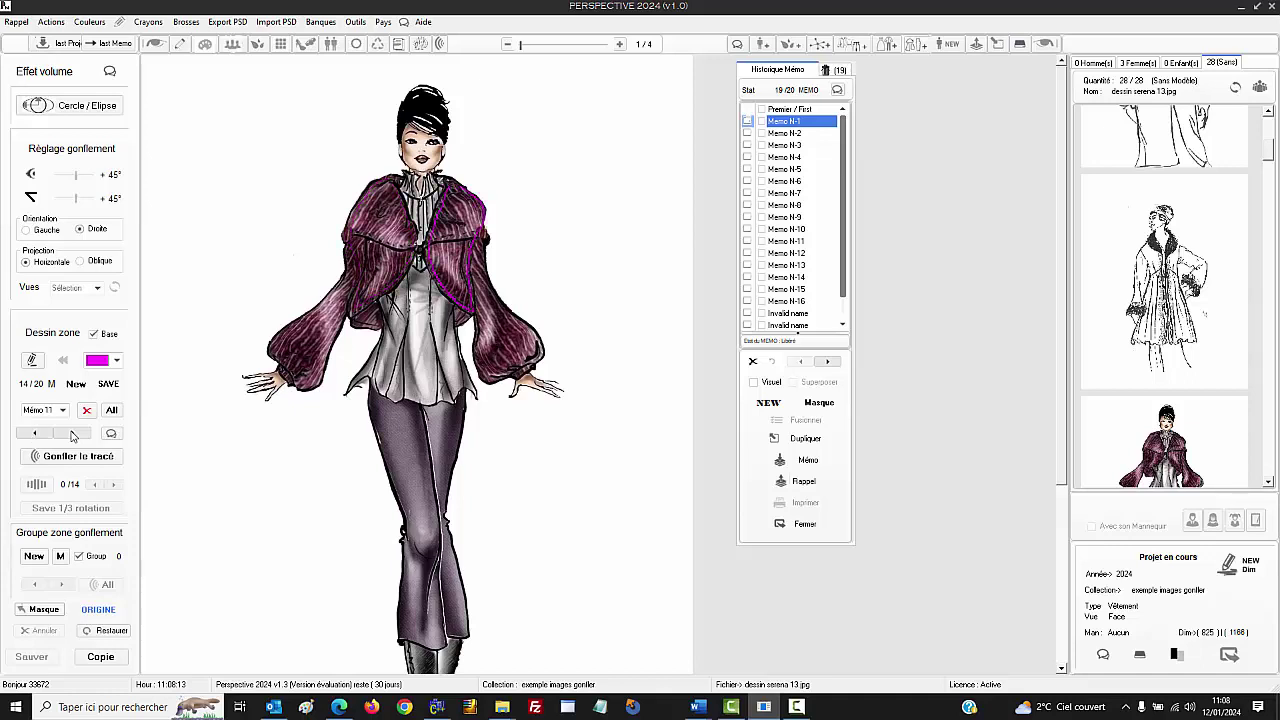
pyautogui.click(71, 435)
pyautogui.click(71, 435)
pyautogui.click(71, 435)
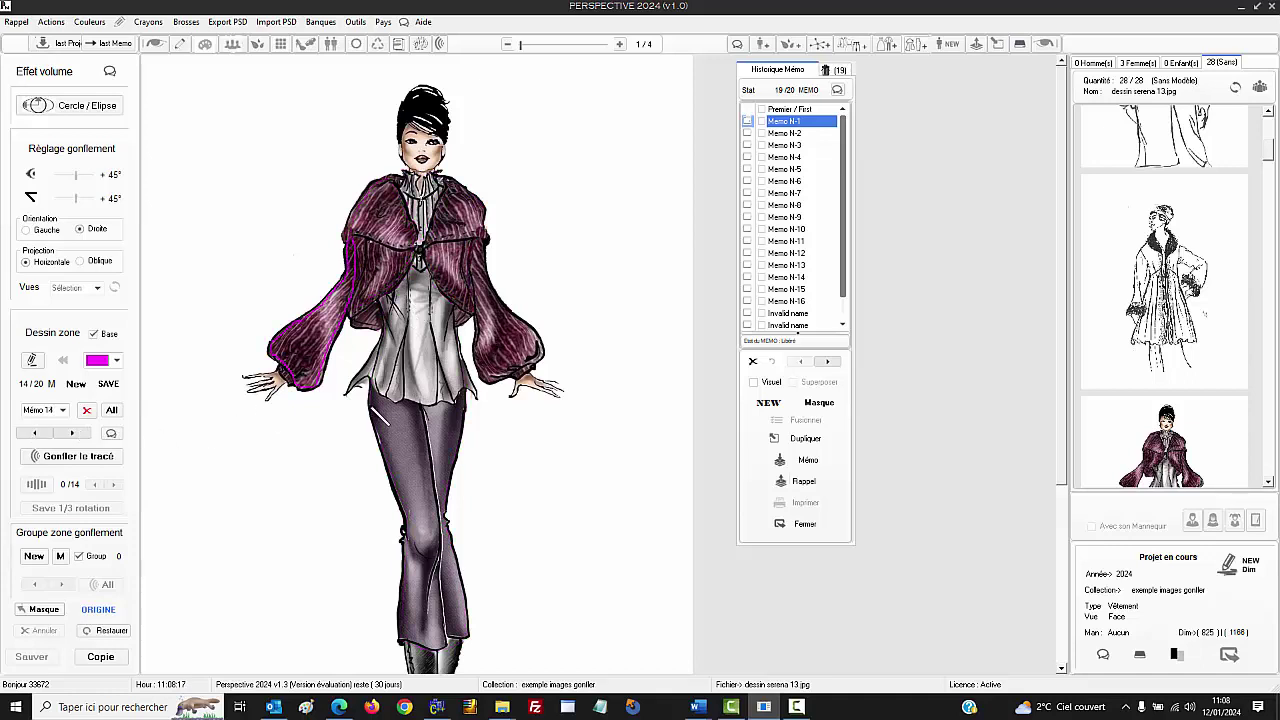
# Step: Go through the stored drawing zones to the head outline, Mémo 5, and add it to the inflation group
pyautogui.click(36, 433)
pyautogui.click(36, 433)
pyautogui.click(35, 434)
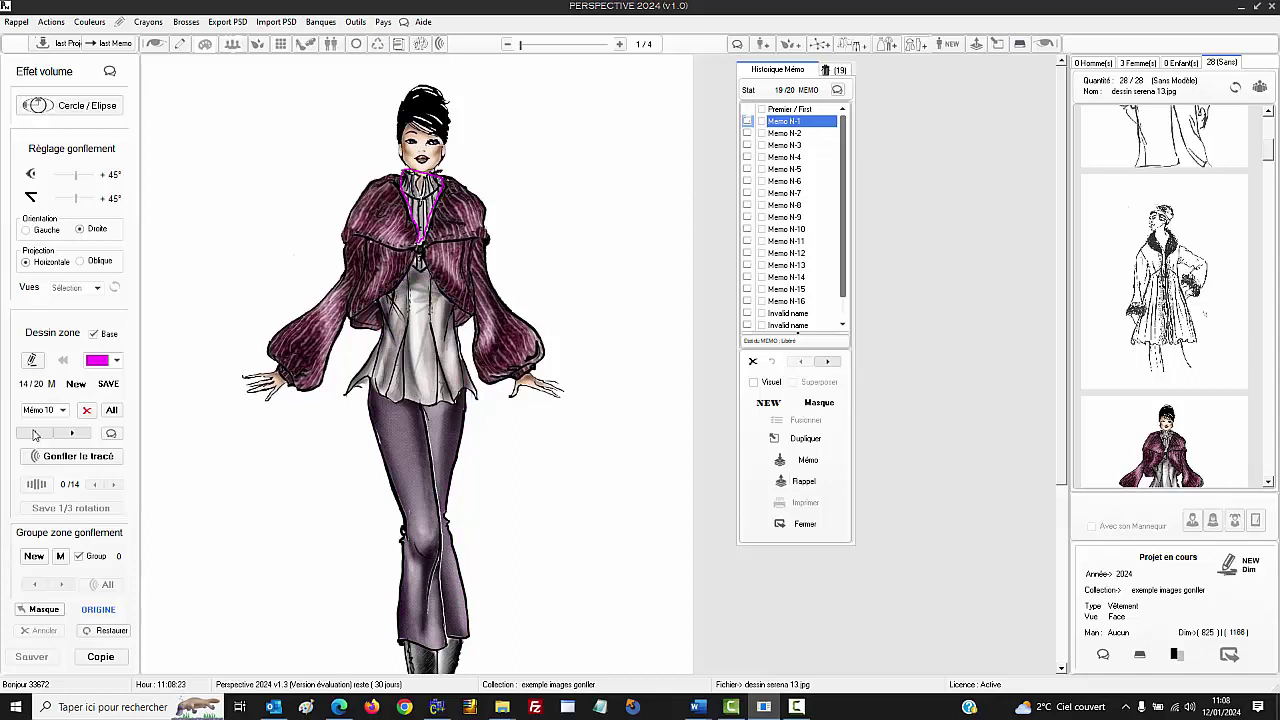
pyautogui.click(33, 433)
pyautogui.click(32, 434)
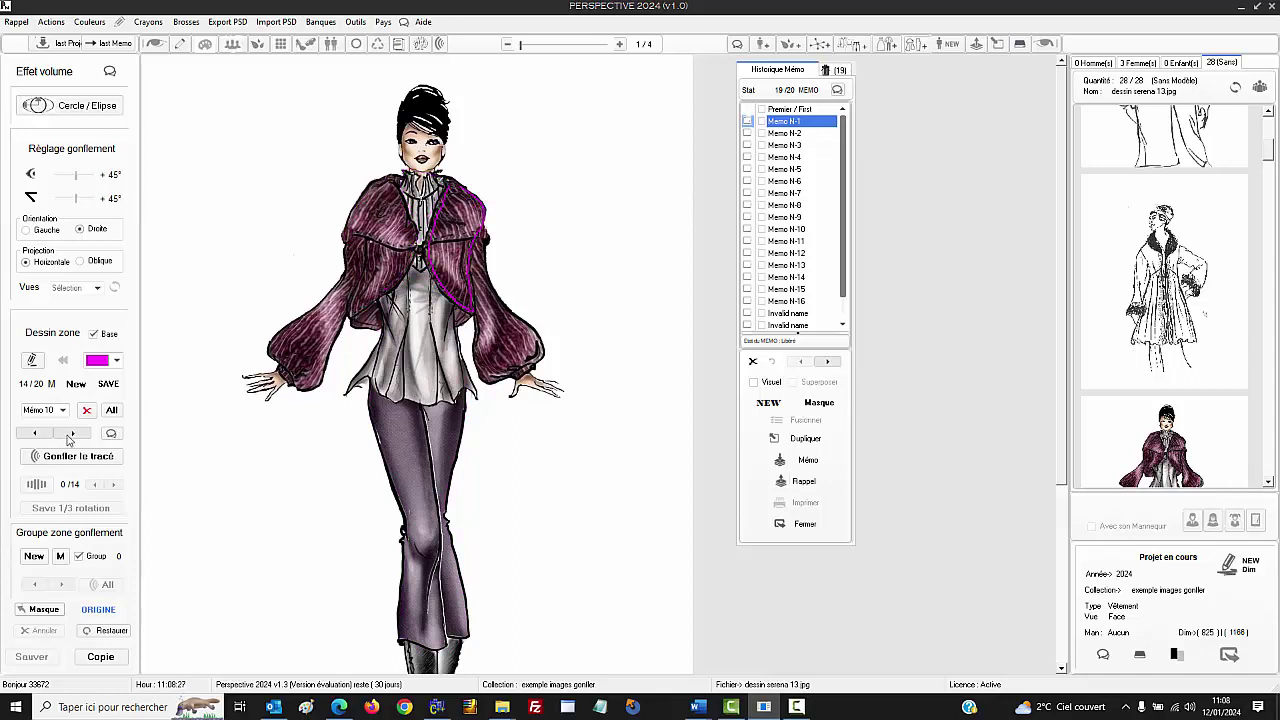
pyautogui.click(68, 436)
pyautogui.click(70, 434)
pyautogui.click(70, 434)
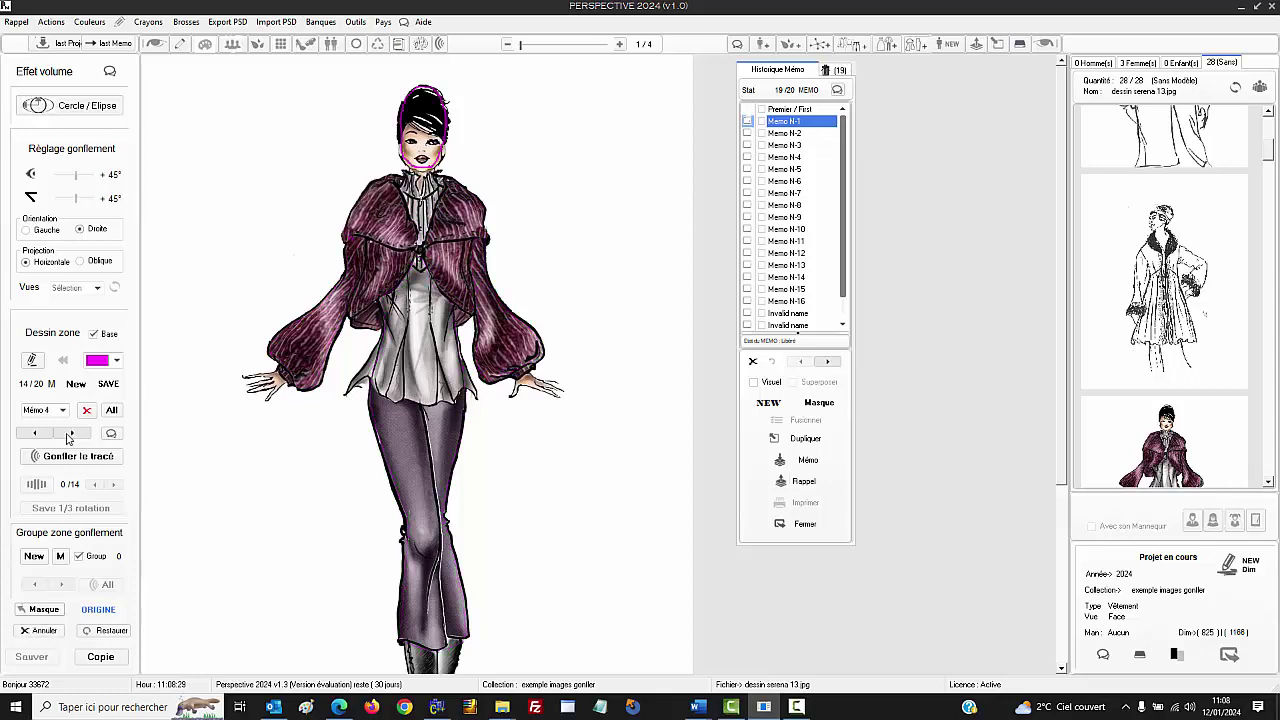
pyautogui.click(70, 434)
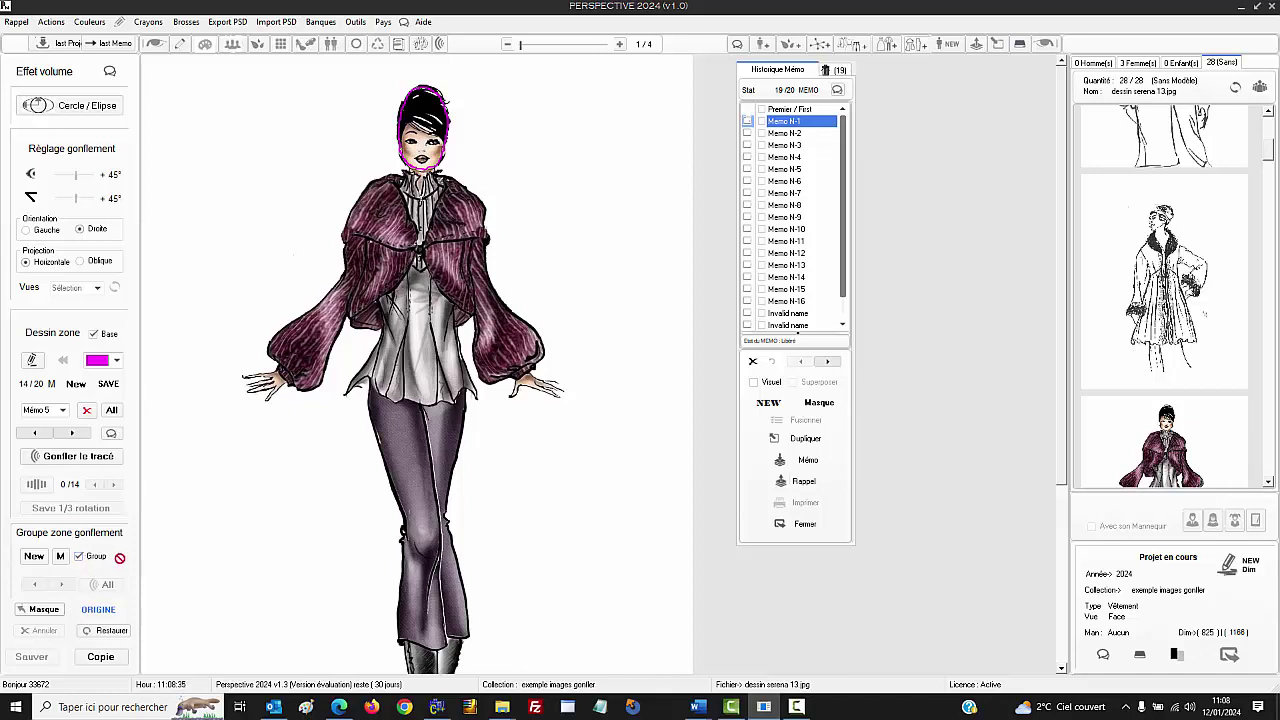
pyautogui.click(61, 558)
# Step: Add the collar zone, Mémo 12, and the blouse-and-trousers zone, Mémo 13, to the inflation group
pyautogui.click(69, 434)
pyautogui.click(69, 434)
pyautogui.click(69, 434)
pyautogui.click(69, 434)
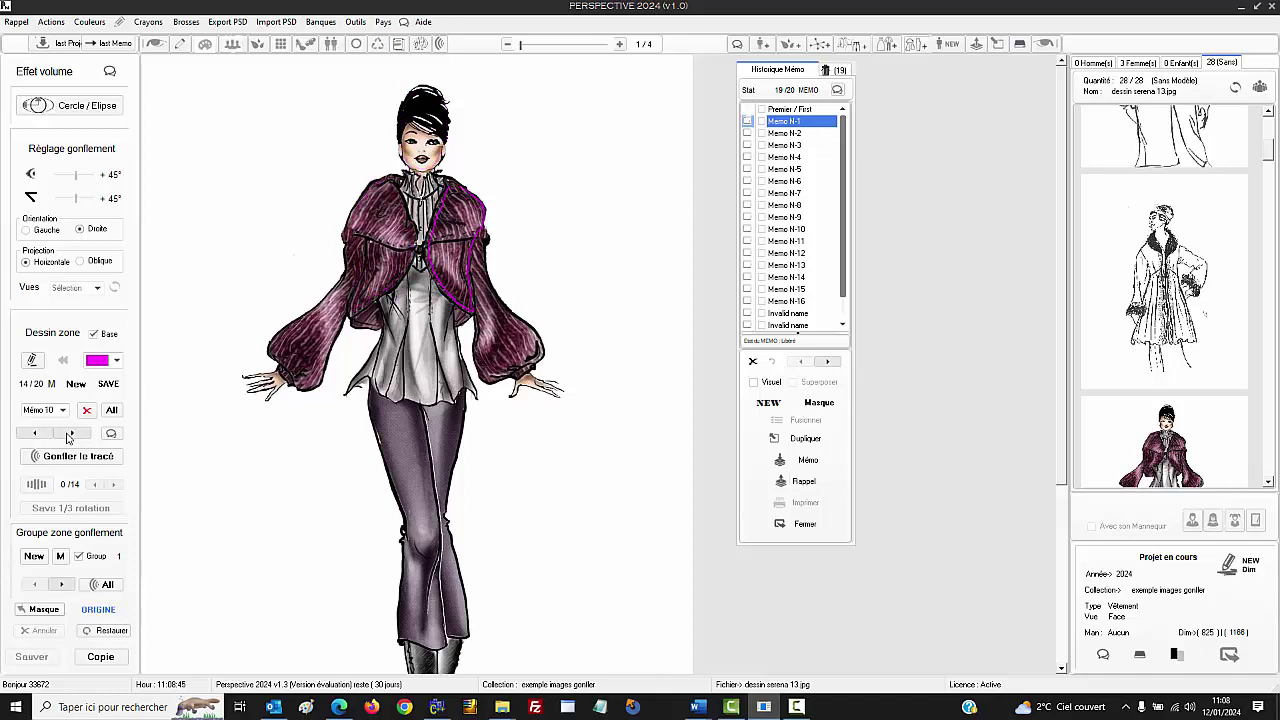
pyautogui.click(69, 434)
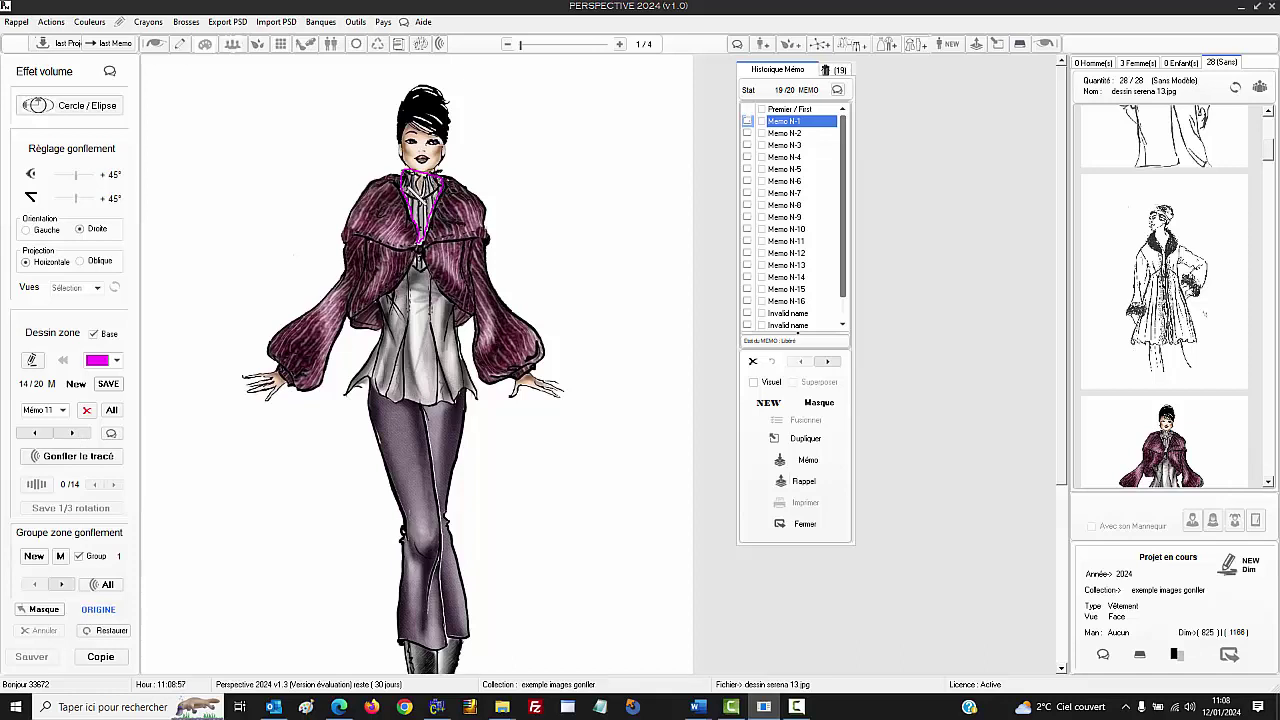
pyautogui.click(71, 435)
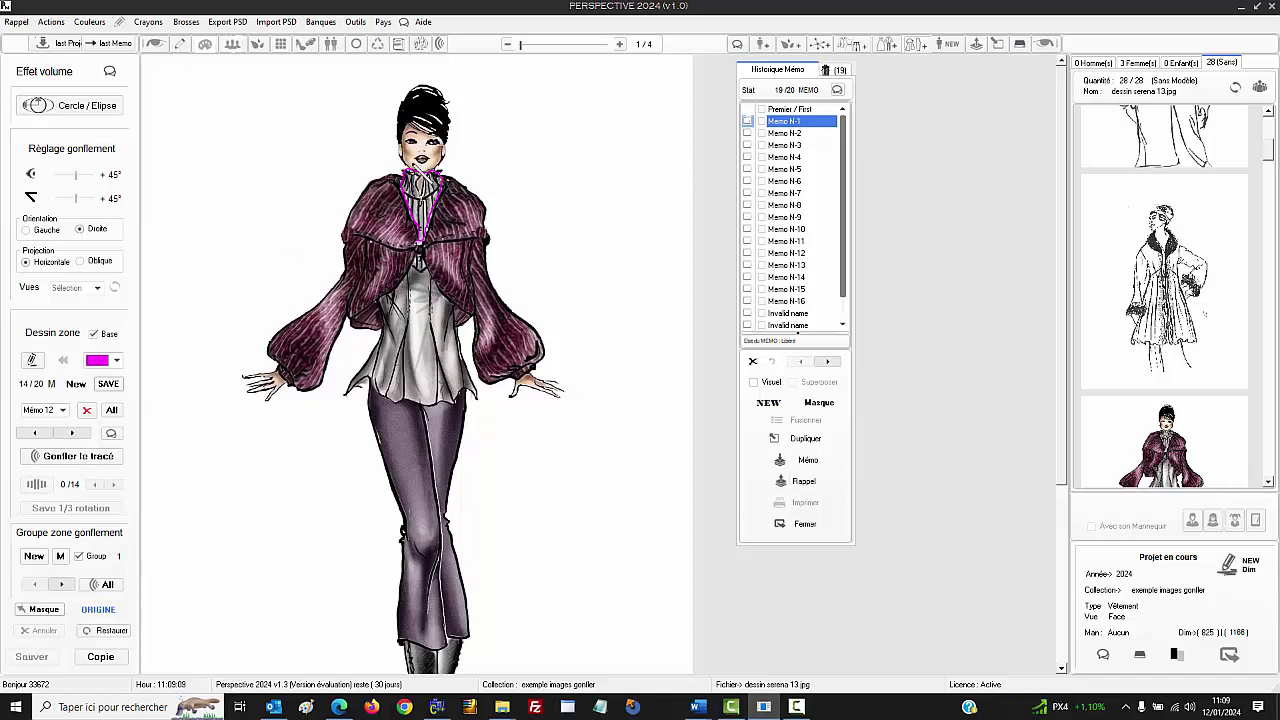
pyautogui.click(61, 557)
pyautogui.click(71, 435)
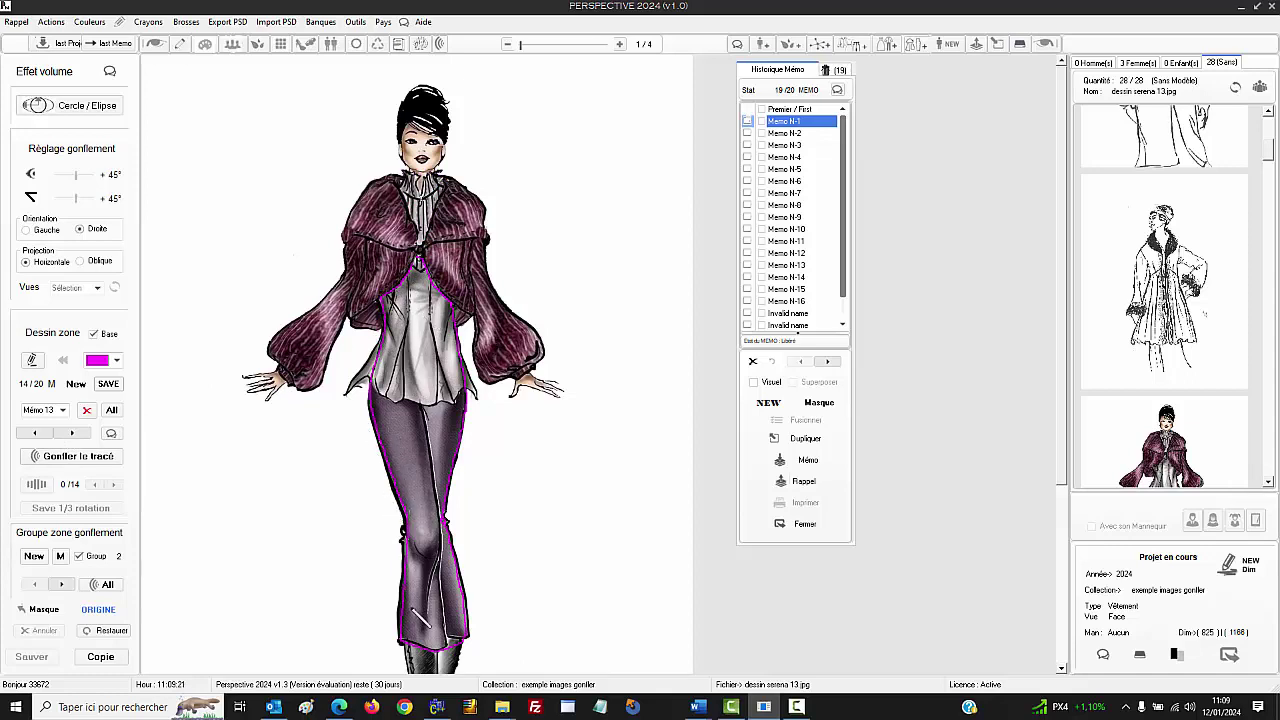
pyautogui.click(61, 558)
# Step: Review the zones in the inflation group and inflate all of them at a horizontal depth of 45°
pyautogui.click(64, 586)
pyautogui.click(64, 586)
pyautogui.click(64, 586)
pyautogui.click(64, 586)
pyautogui.click(64, 586)
pyautogui.click(64, 586)
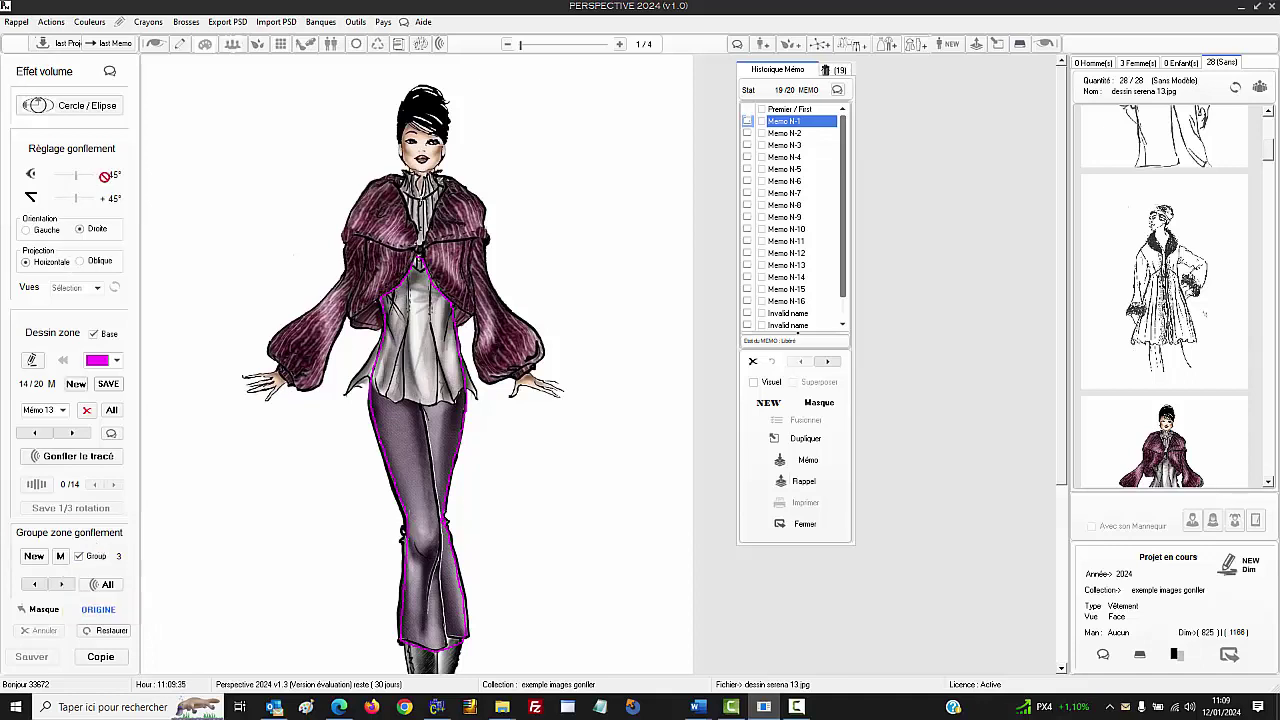
pyautogui.click(107, 585)
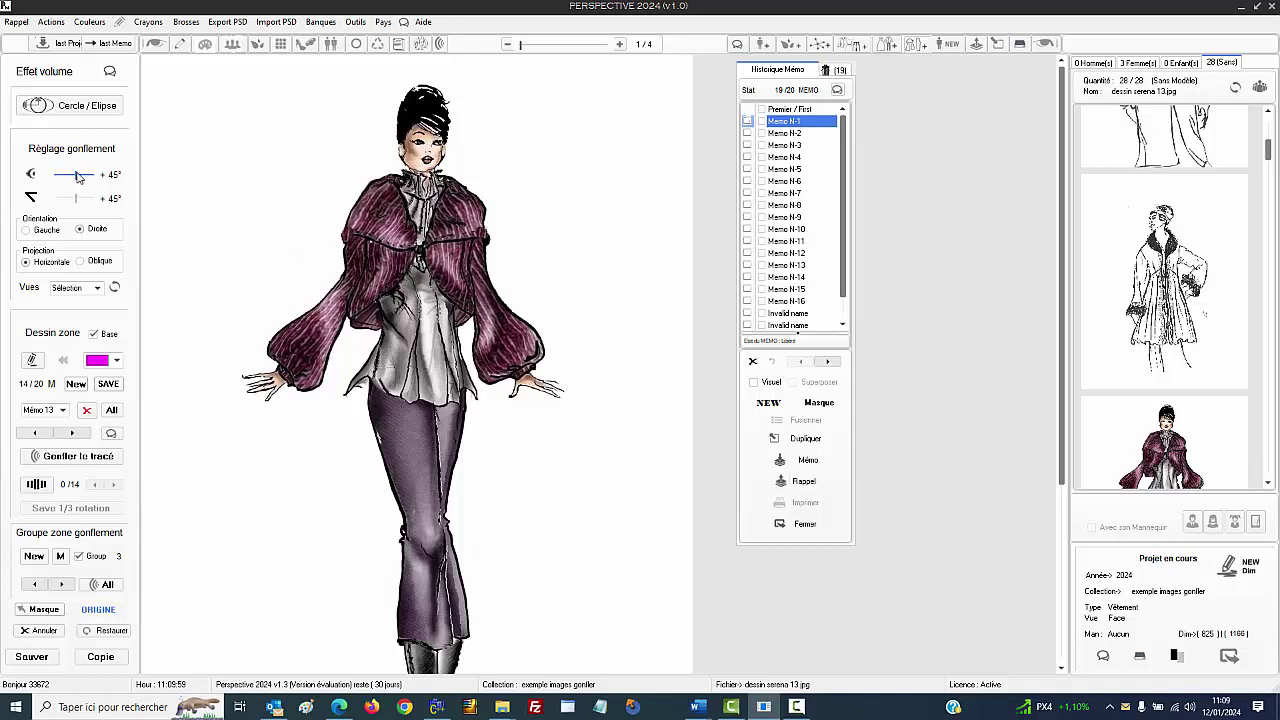
# Step: Set the horizontal inflation depth to 60°, inflate the whole group again, and compare it with the original drawing using the mask
pyautogui.moveTo(82, 177); pyautogui.dragTo(87, 176)
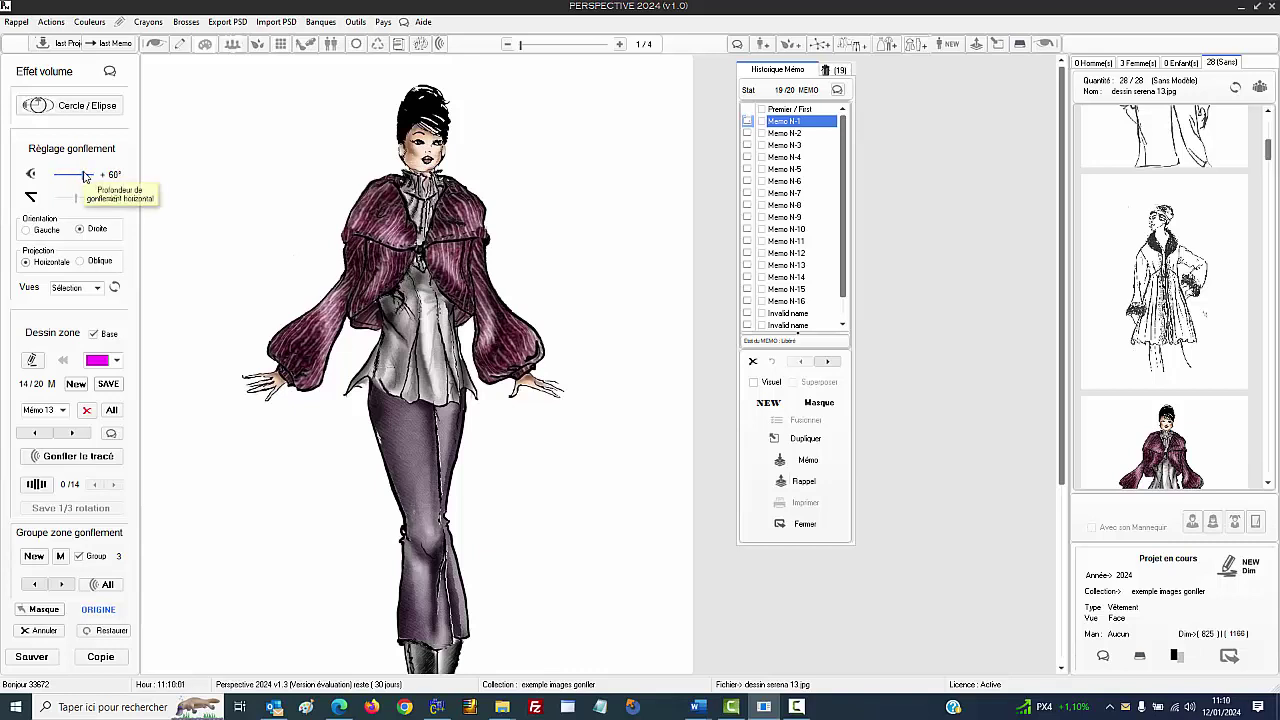
pyautogui.click(104, 589)
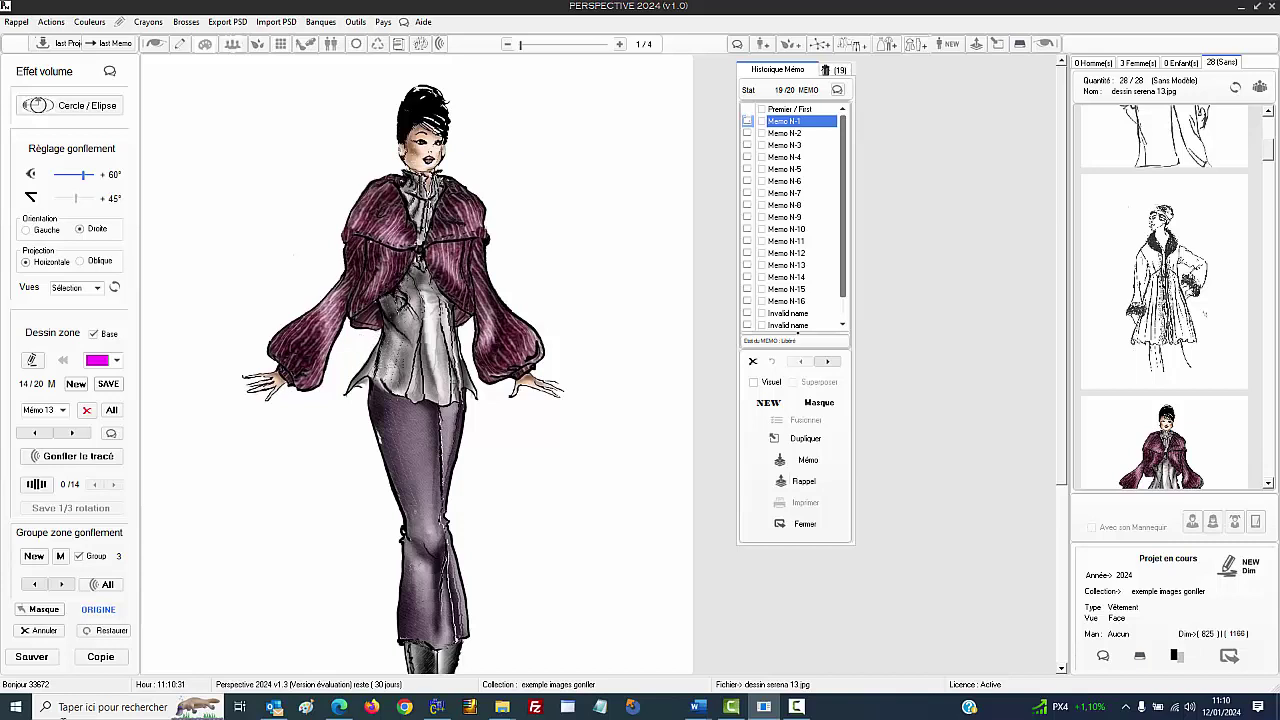
pyautogui.click(41, 610)
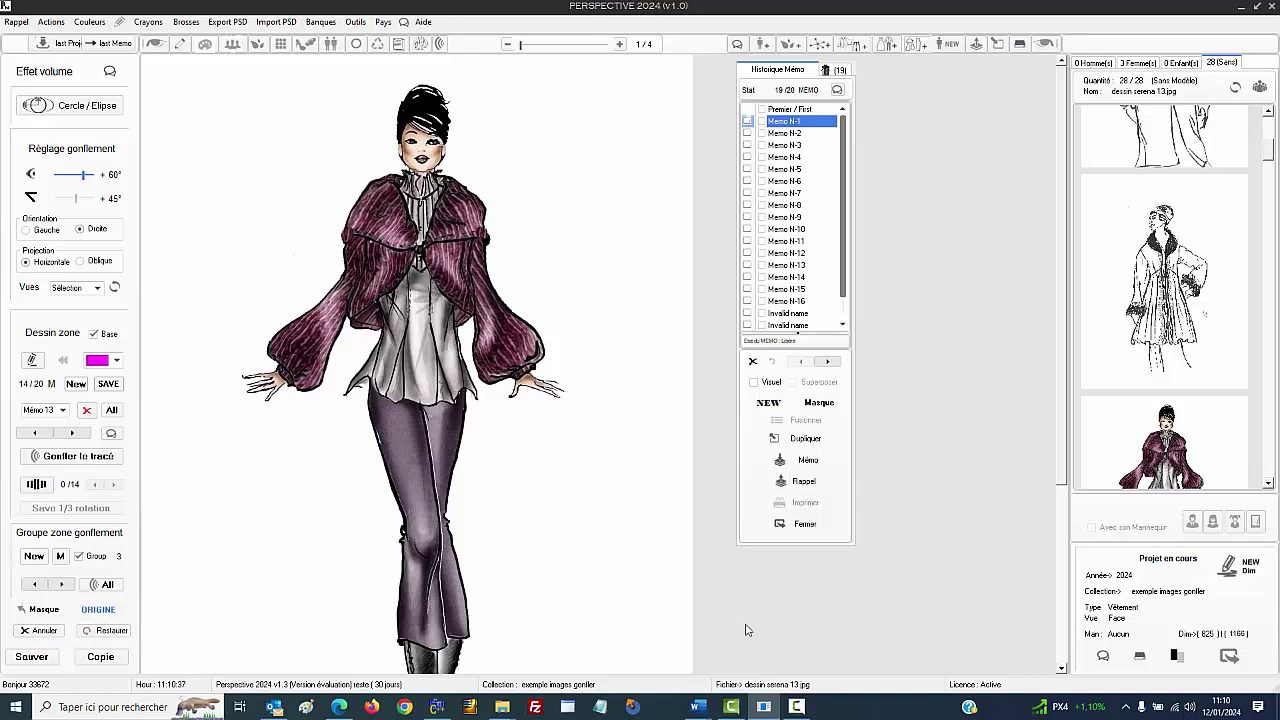
pyautogui.click(798, 707)
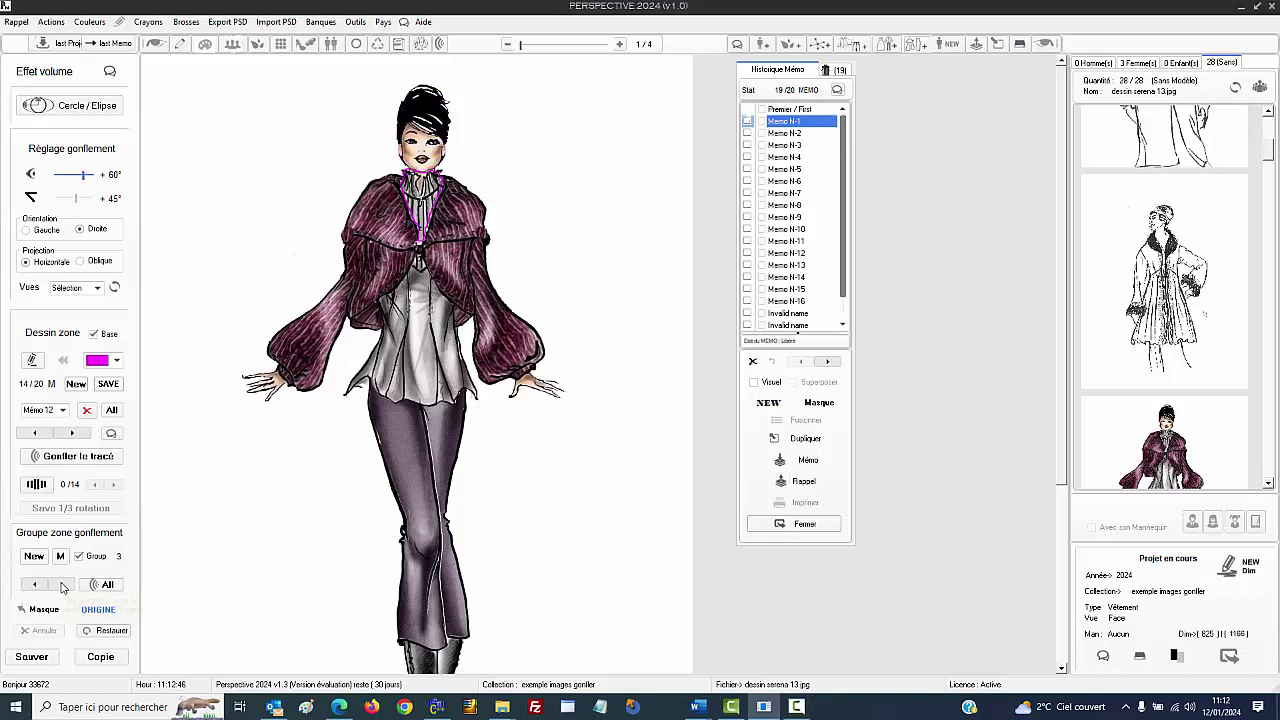
# Step: Add the two sleeve zones, Mémo 14 and Mémo 2, to the inflation group
pyautogui.click(62, 586)
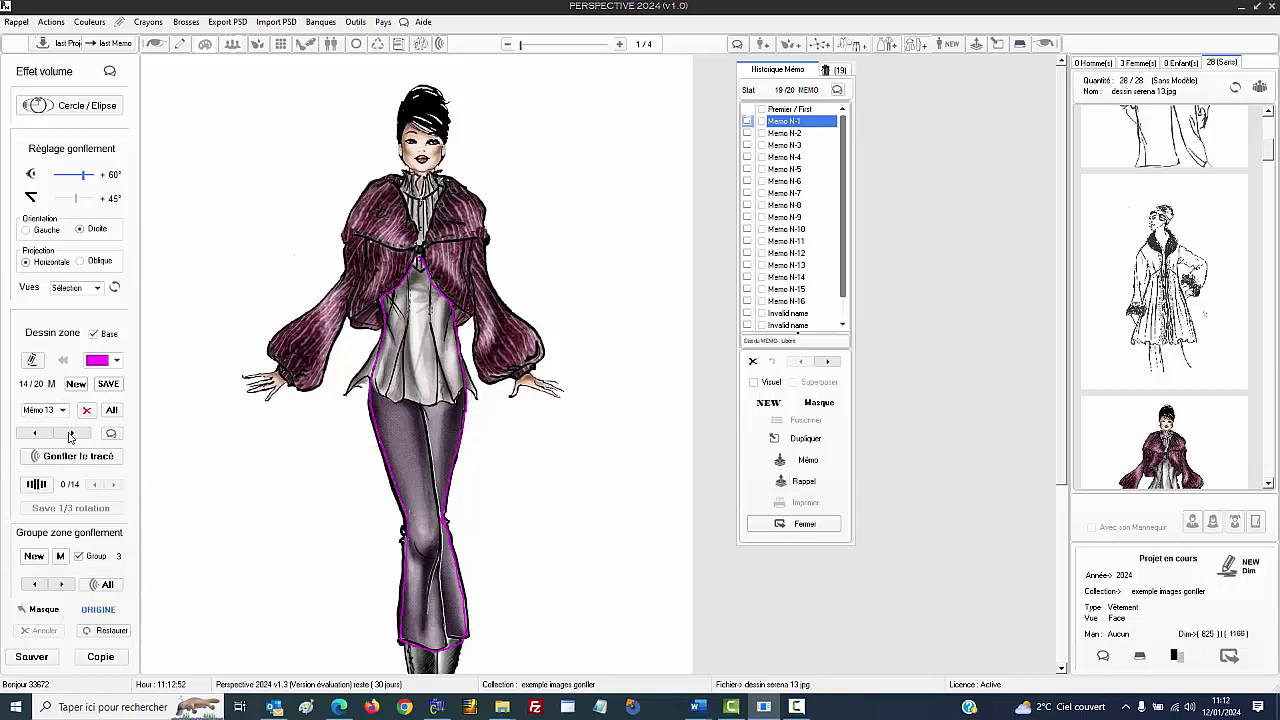
pyautogui.click(70, 433)
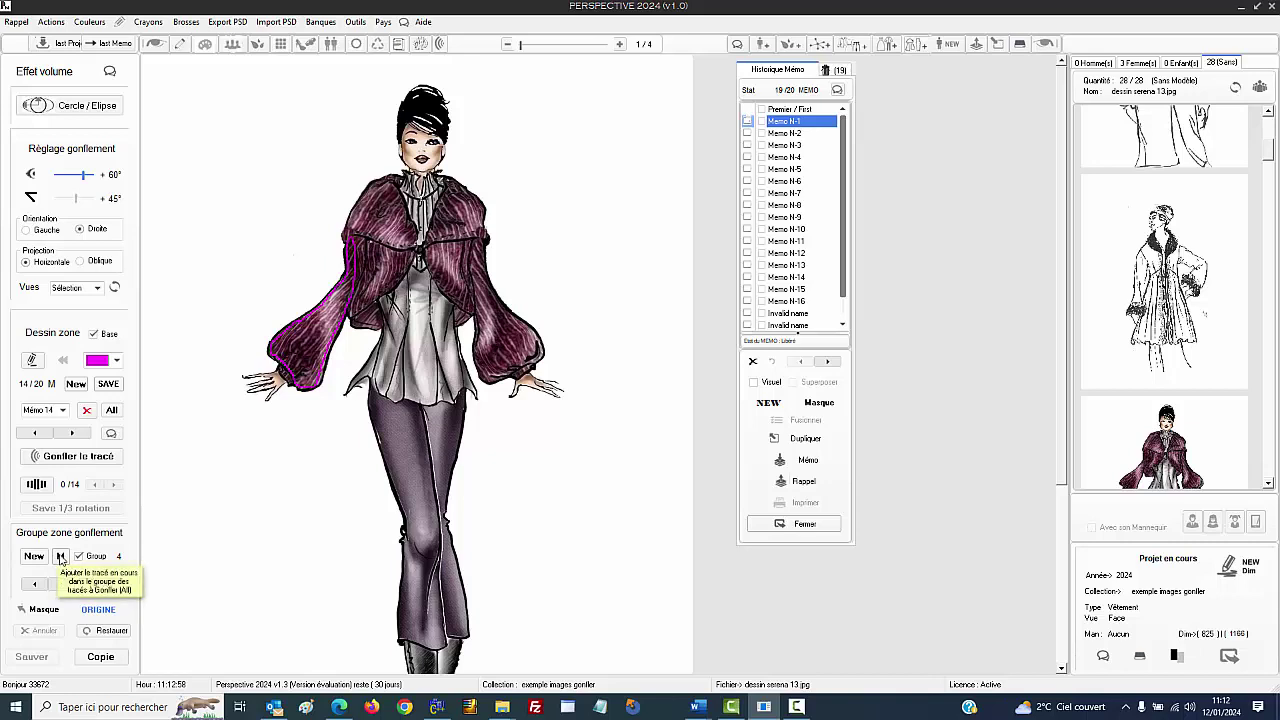
pyautogui.click(70, 433)
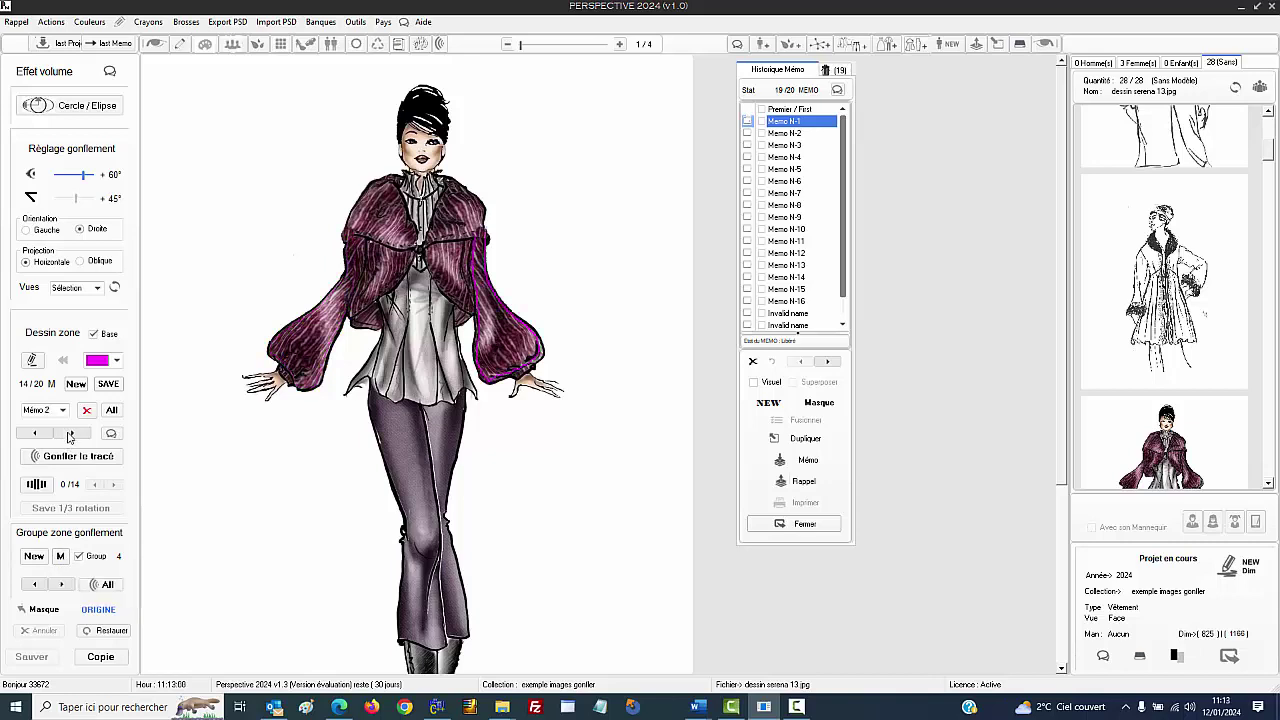
pyautogui.click(60, 556)
# Step: Add the two jacket front zones, Mémo 1 and Mémo 10, to the inflation group
pyautogui.click(70, 433)
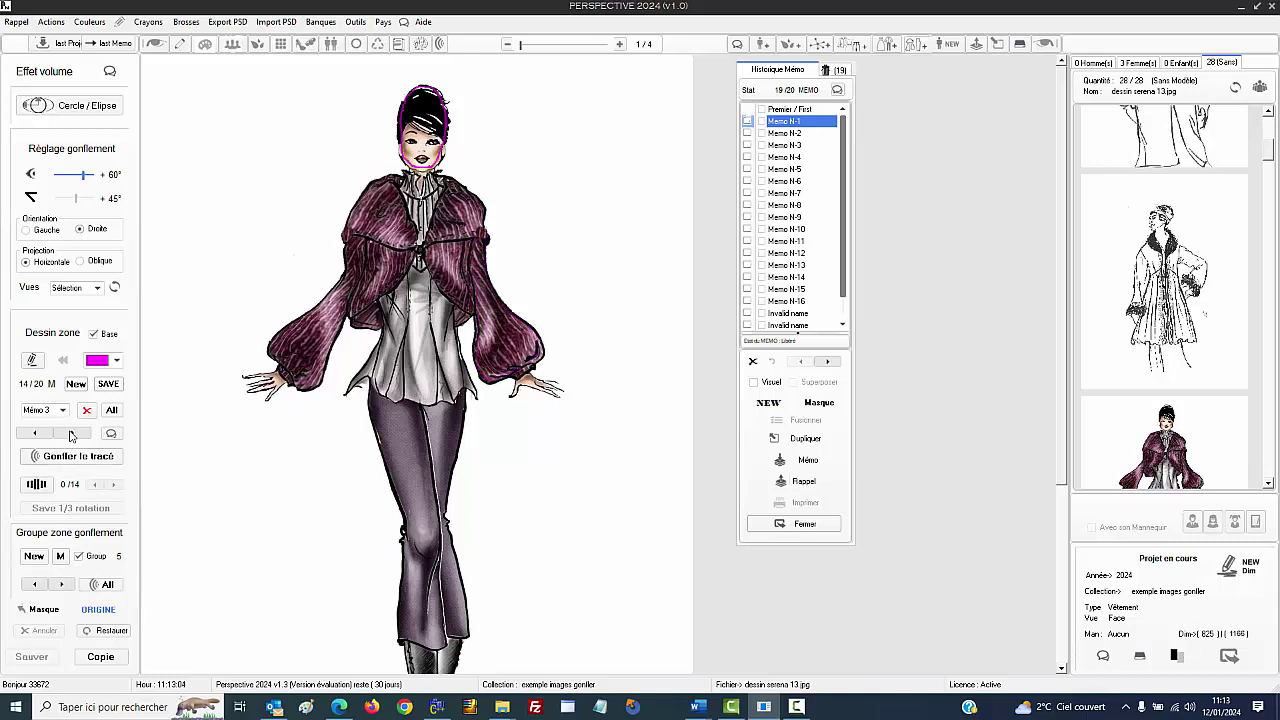
pyautogui.click(70, 433)
pyautogui.click(70, 433)
pyautogui.click(70, 433)
pyautogui.click(70, 433)
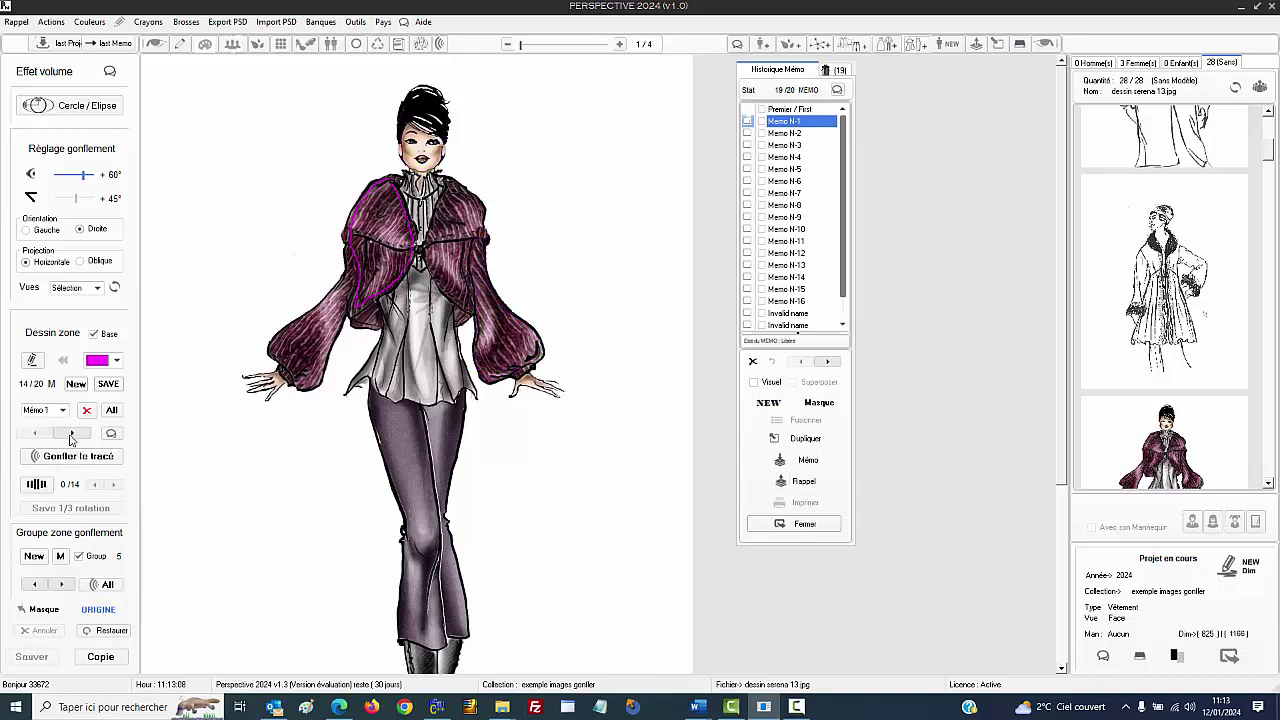
pyautogui.click(60, 556)
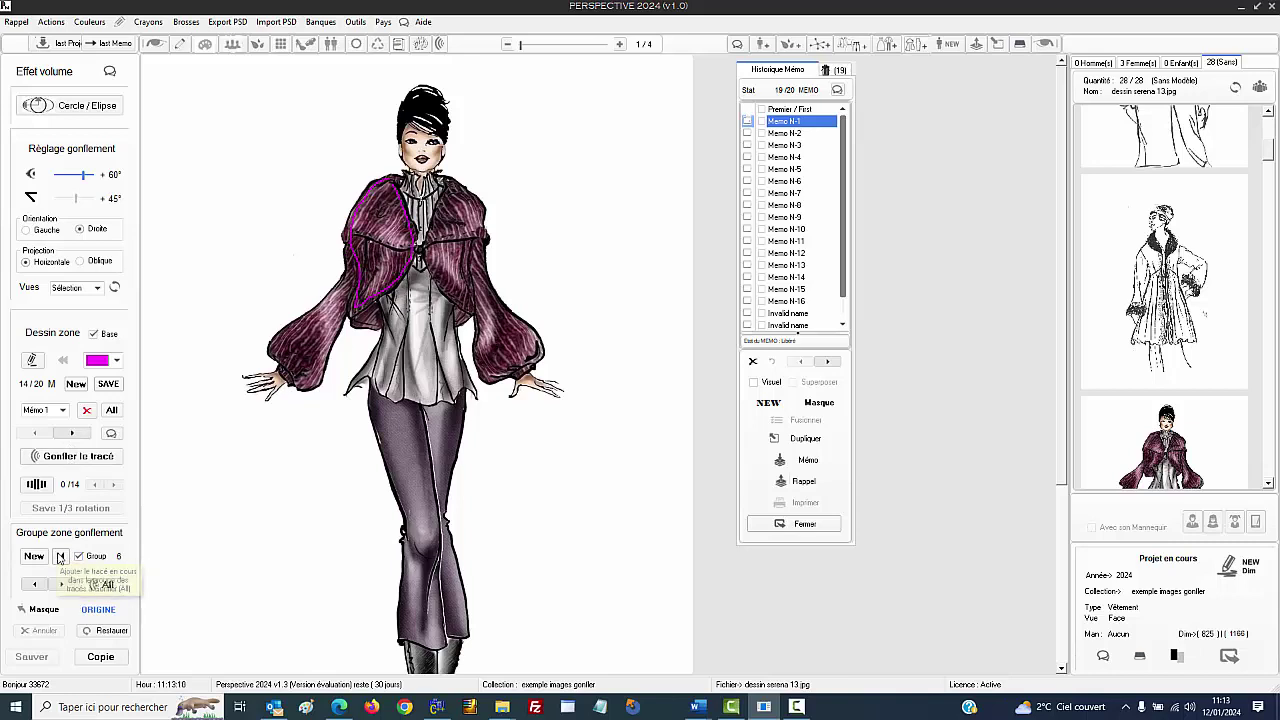
pyautogui.click(69, 436)
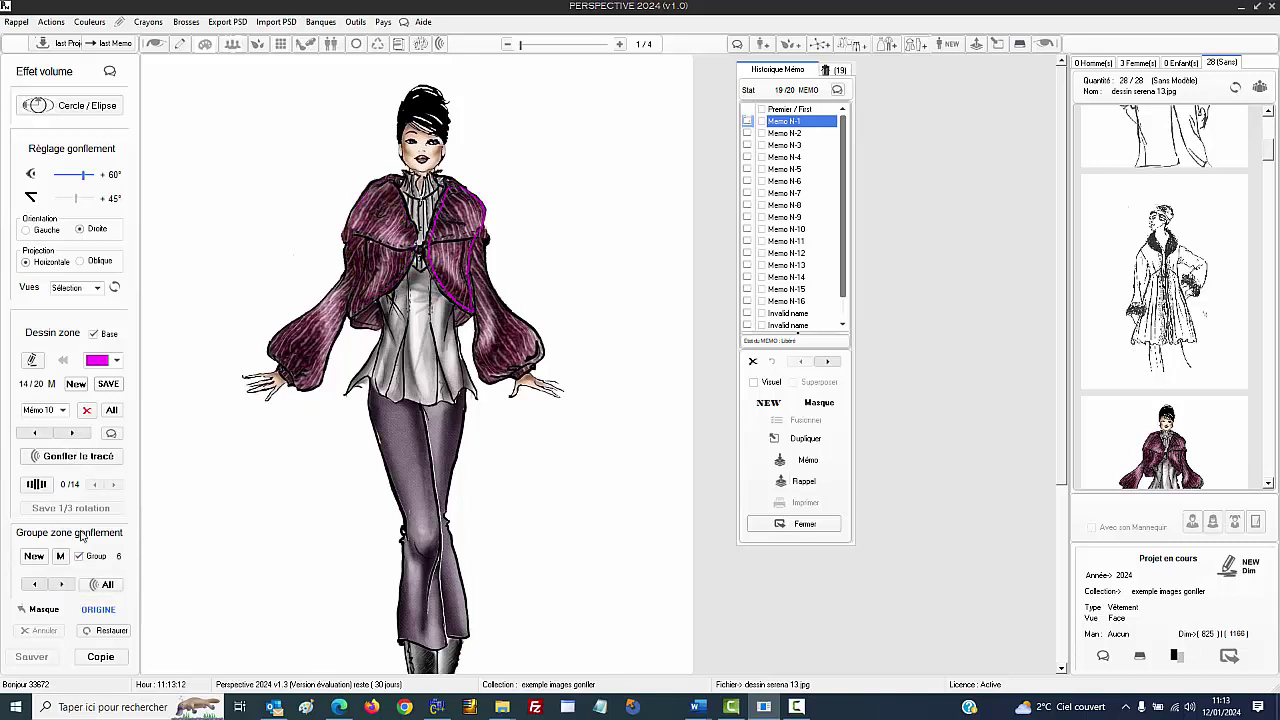
pyautogui.click(62, 560)
# Step: Review the enlarged group of zones and inflate all of them with the horizontal projection
pyautogui.click(61, 585)
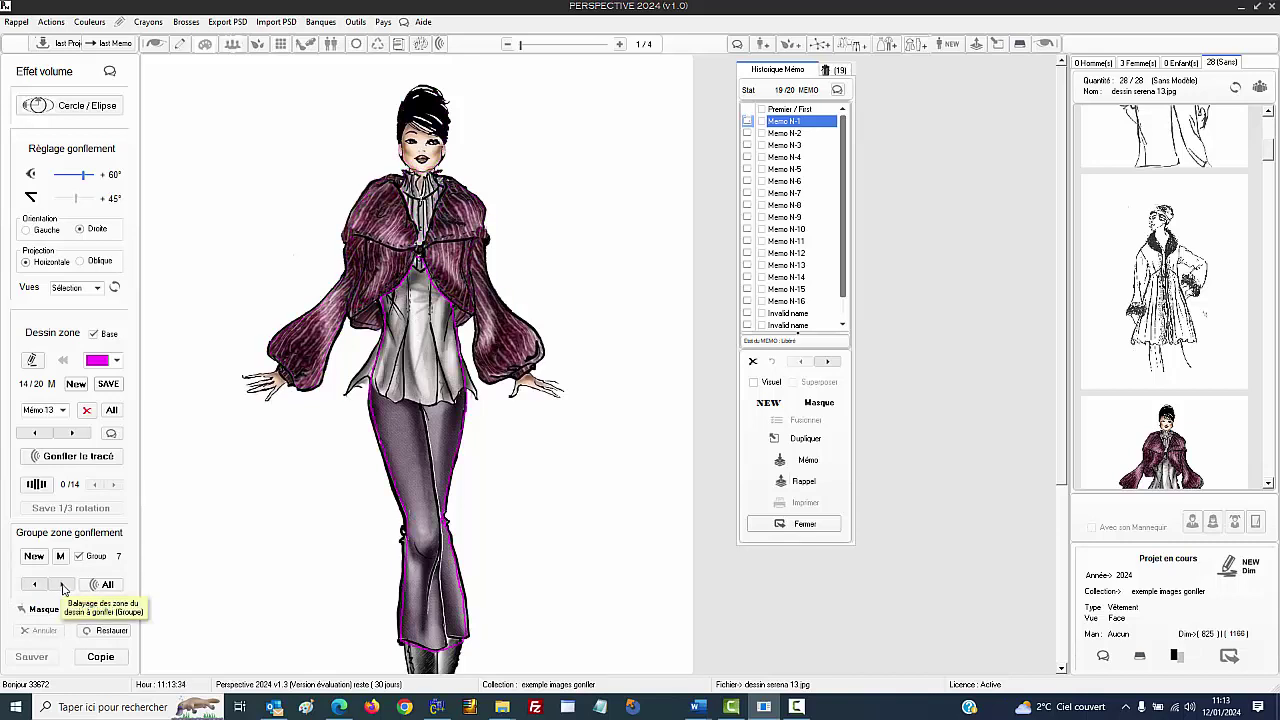
pyautogui.click(99, 586)
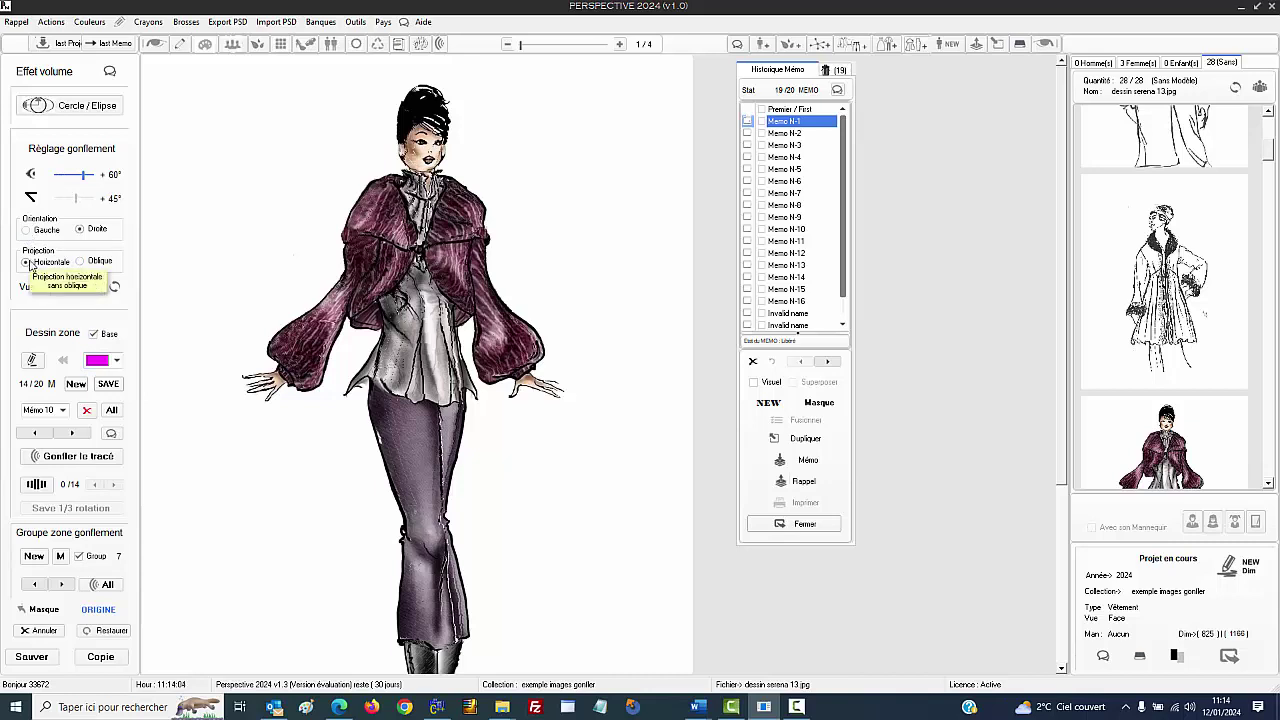
# Step: Switch the projection to Oblique, cancel the previous inflation, and inflate the whole group again
pyautogui.click(86, 263)
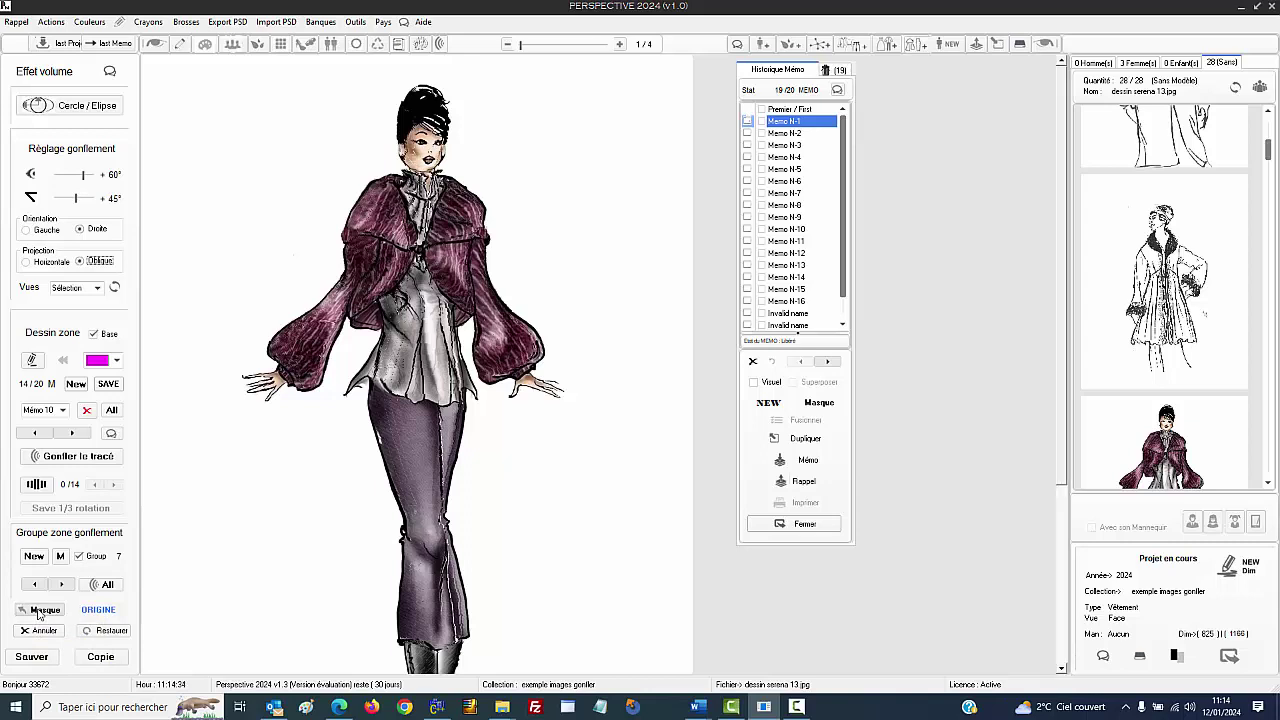
pyautogui.click(37, 631)
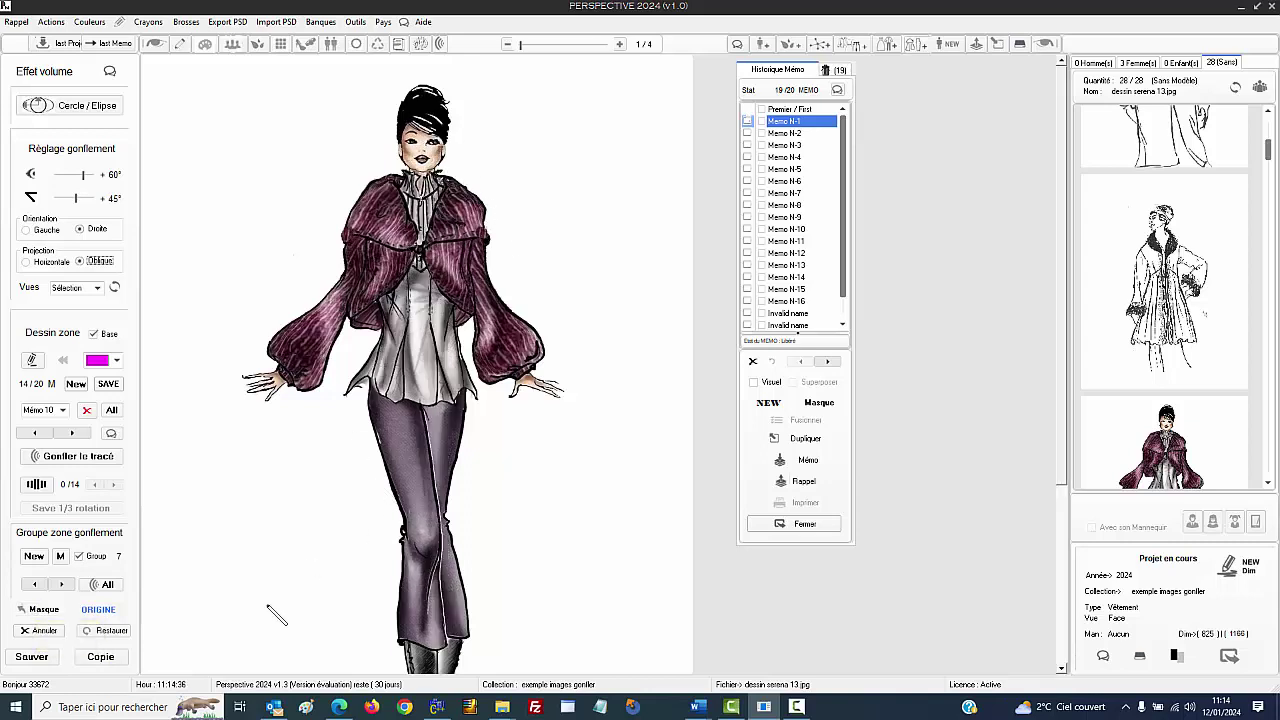
pyautogui.click(99, 588)
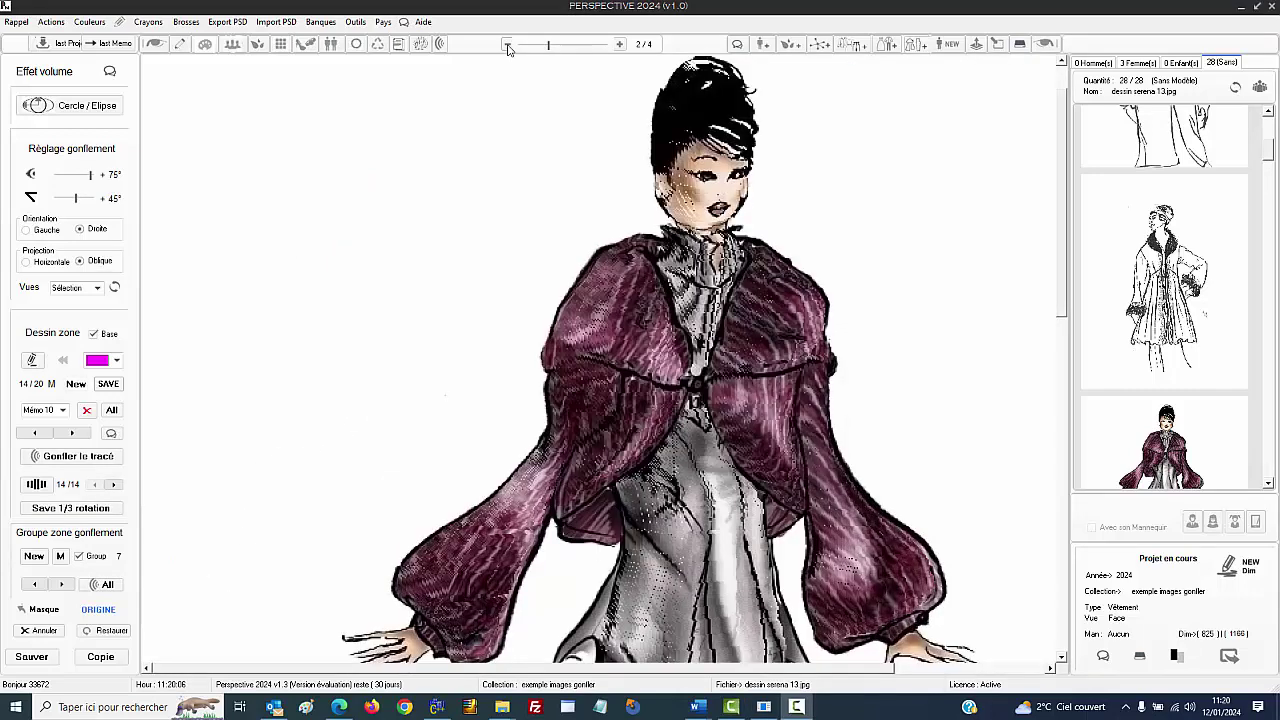
# Step: Examine the obliquely inflated figure at full and enlarged view, from the head and jacket down to the trousers
pyautogui.click(507, 45)
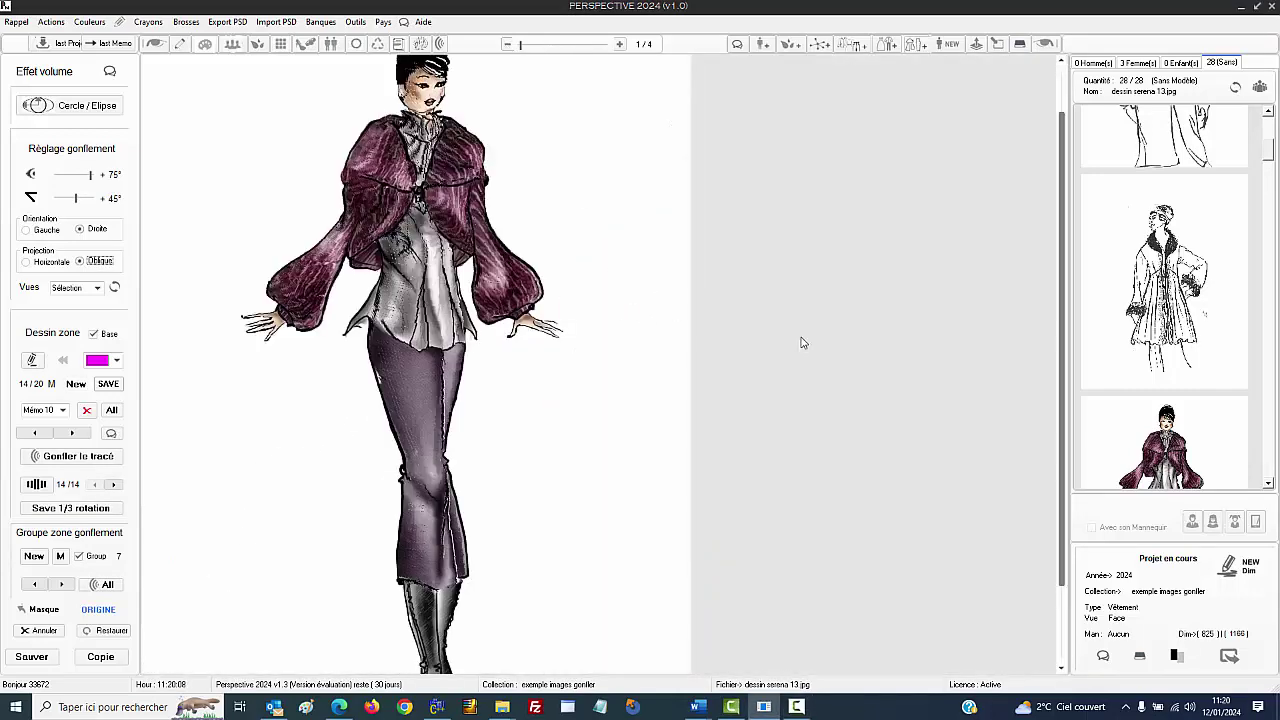
pyautogui.scroll(1, 790, 315)
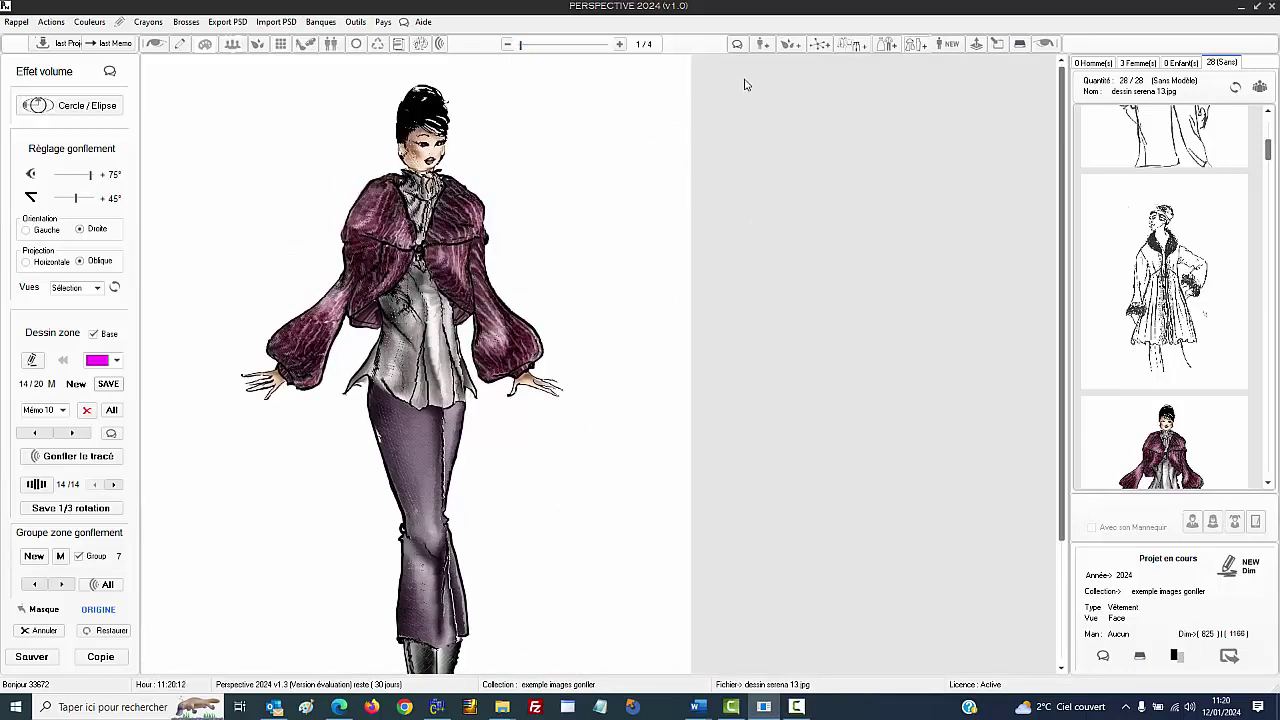
pyautogui.click(620, 44)
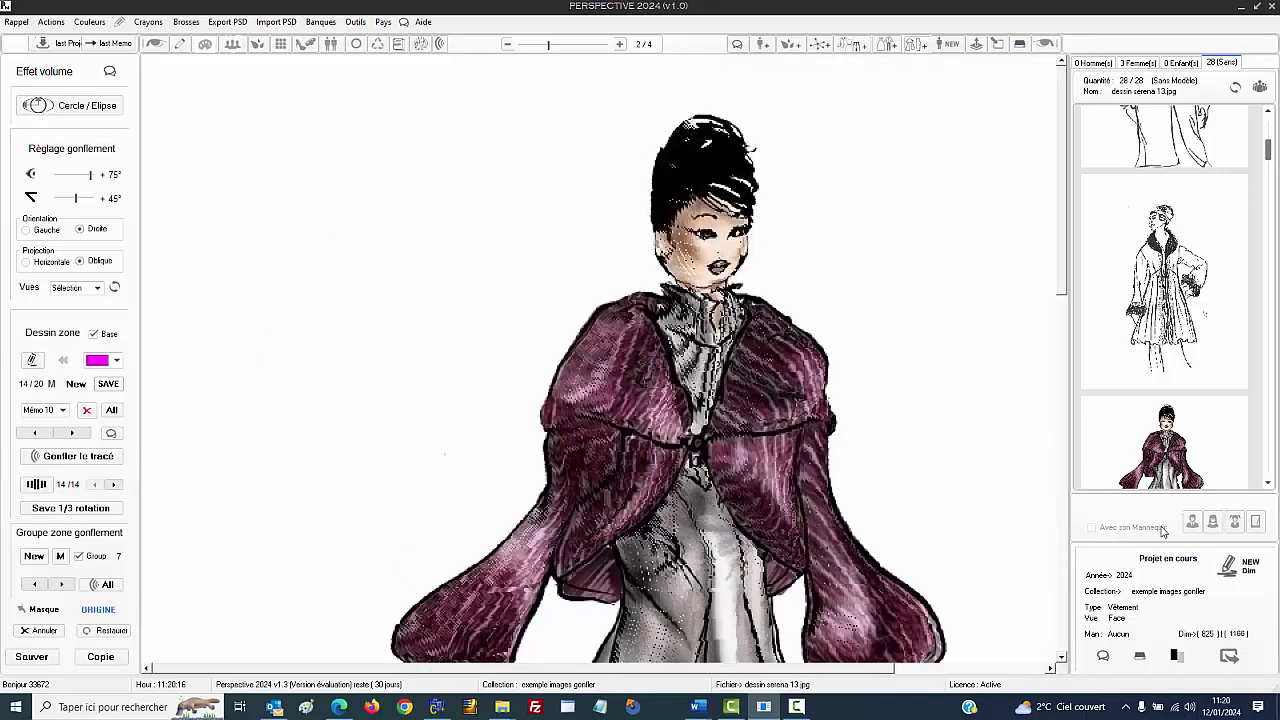
pyautogui.scroll(-3, 1063, 458)
pyautogui.scroll(3, 1063, 458)
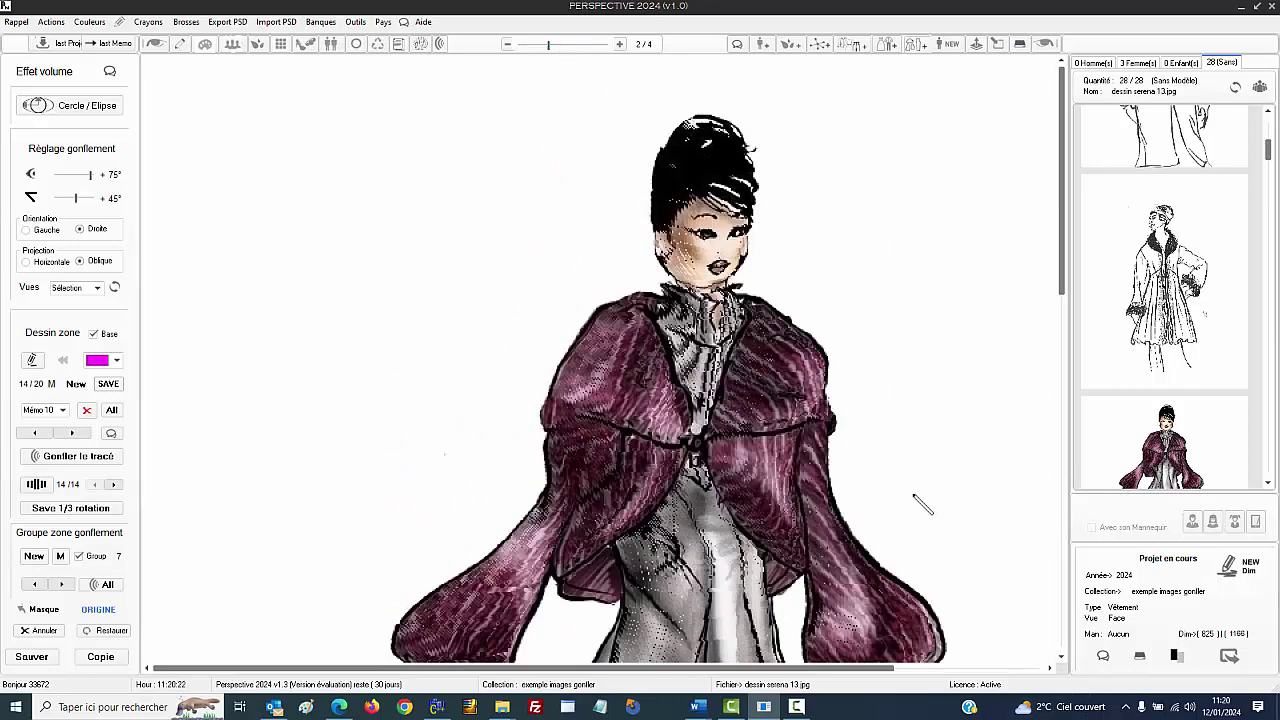
pyautogui.scroll(-5, 895, 472)
pyautogui.scroll(-3, 893, 470)
pyautogui.scroll(6, 893, 470)
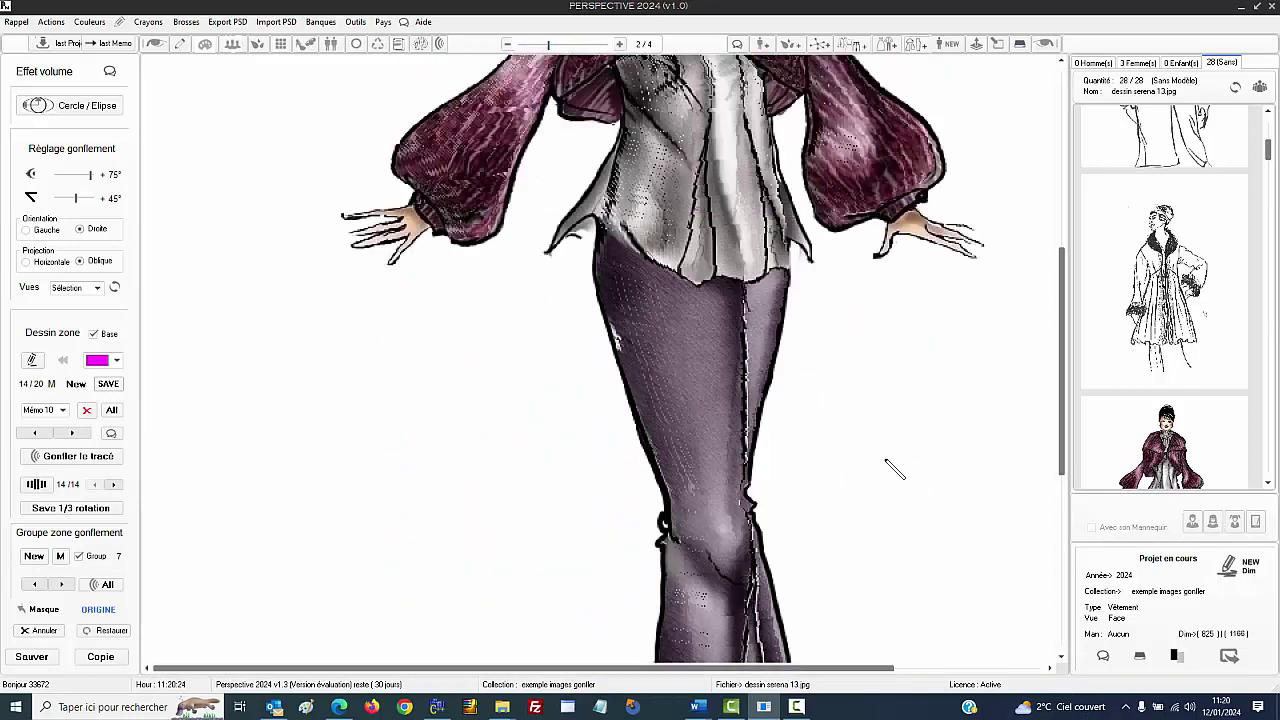
pyautogui.click(506, 45)
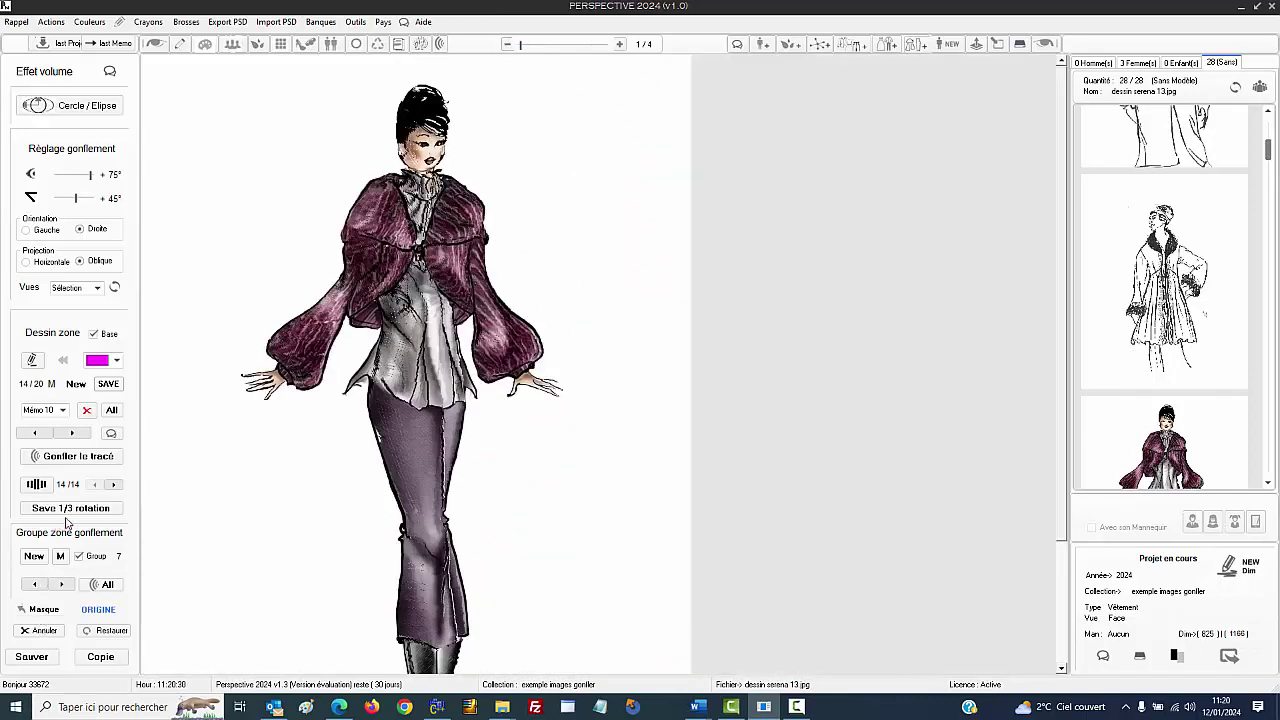
# Step: Show the original drawing with the mask and enlarge its head and jacket for comparison with the inflated version
pyautogui.click(40, 612)
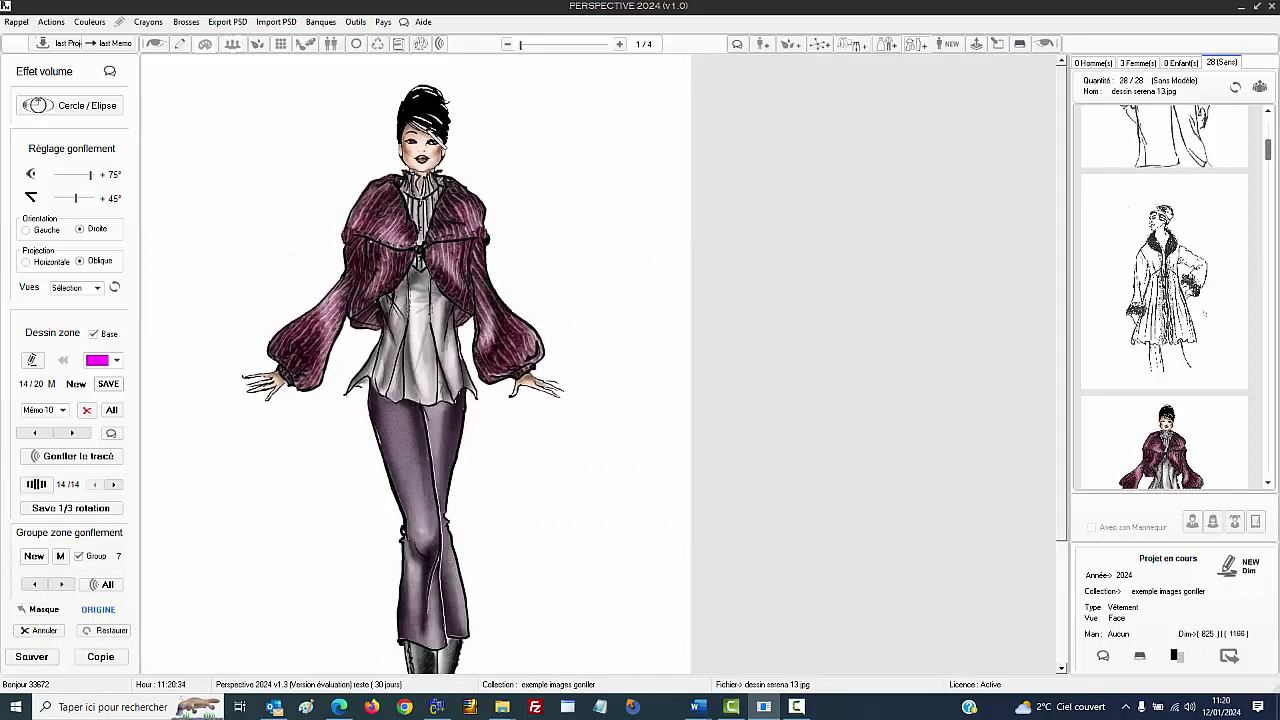
pyautogui.click(620, 44)
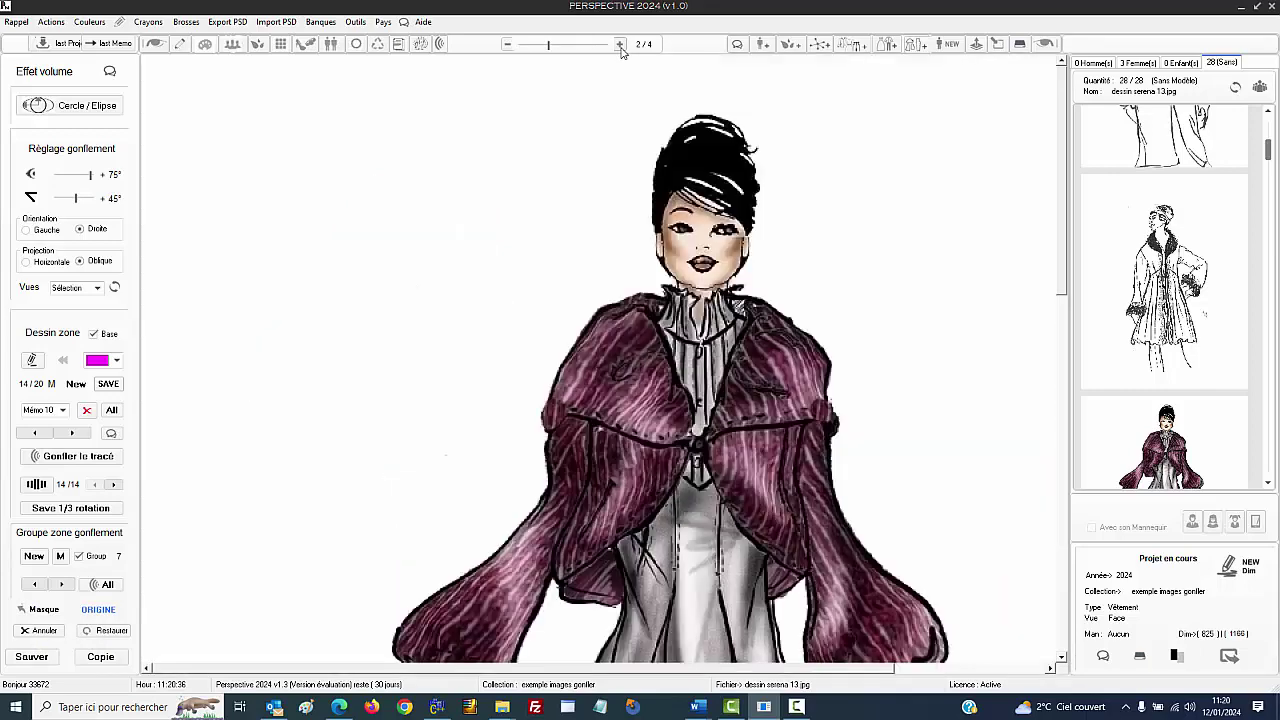
pyautogui.click(1062, 658)
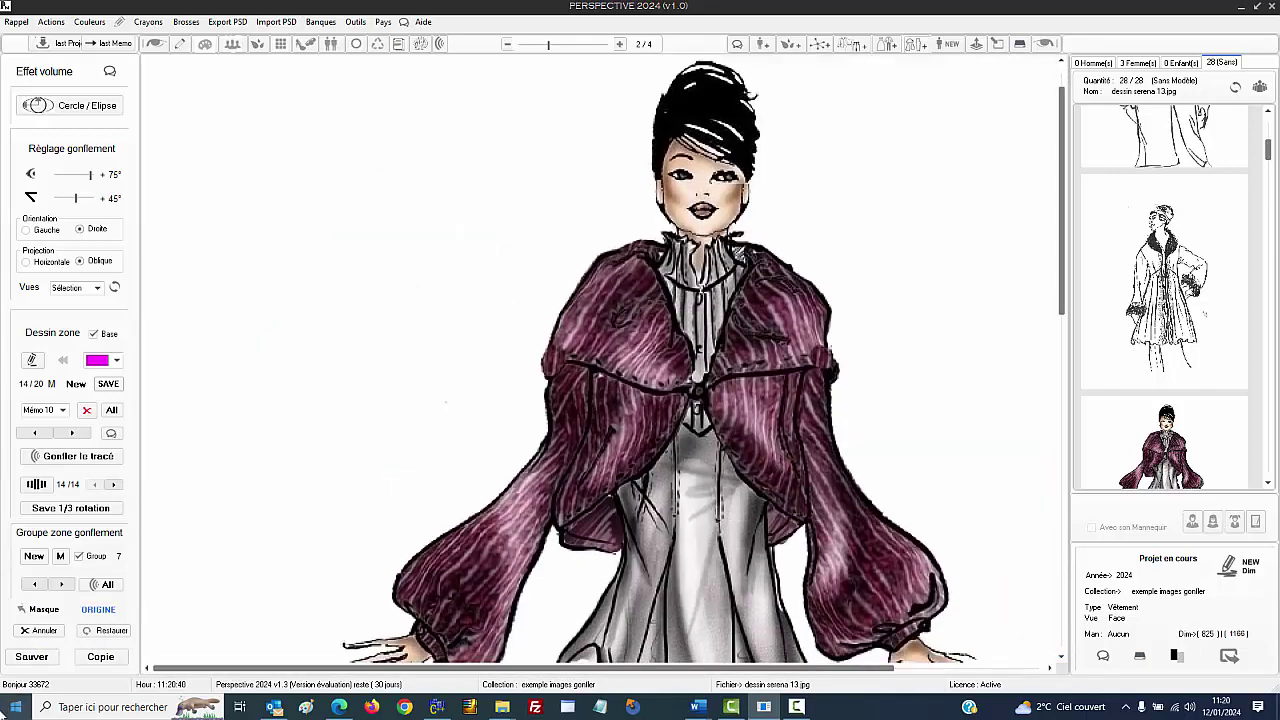
# Step: Cancel the current inflation and inflate all zones of the group again with the oblique projection
pyautogui.click(40, 632)
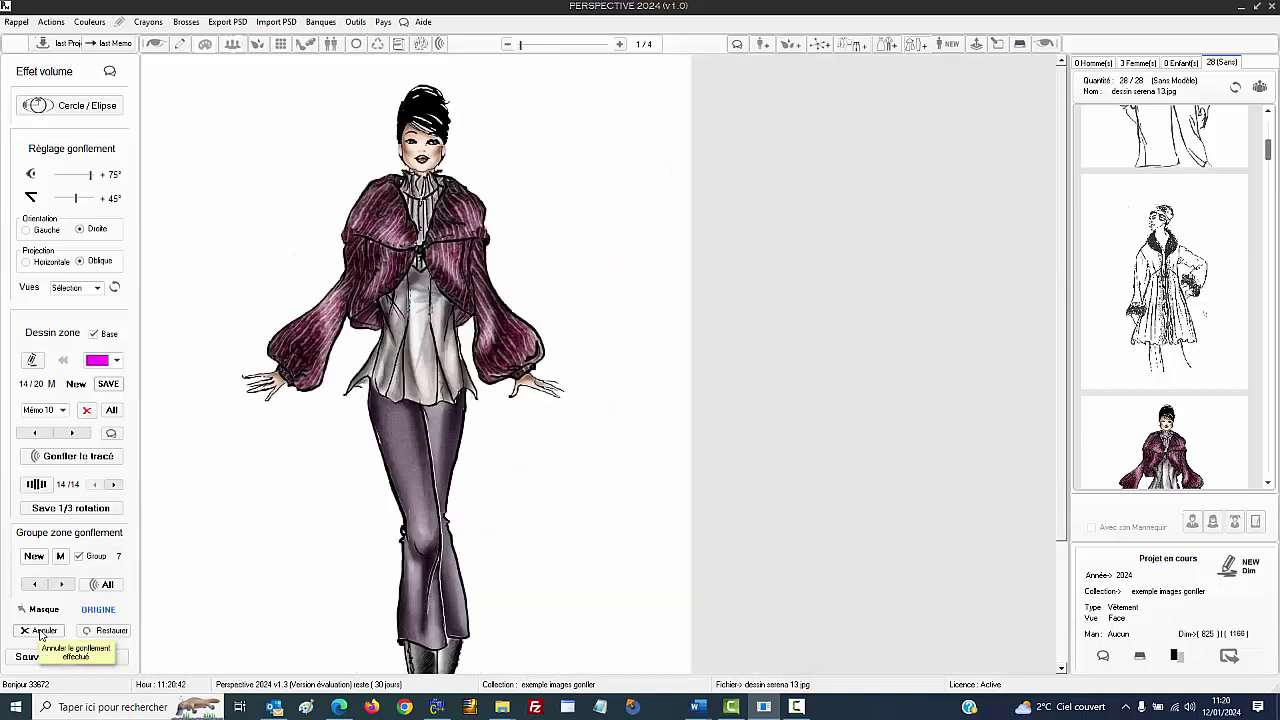
pyautogui.click(106, 590)
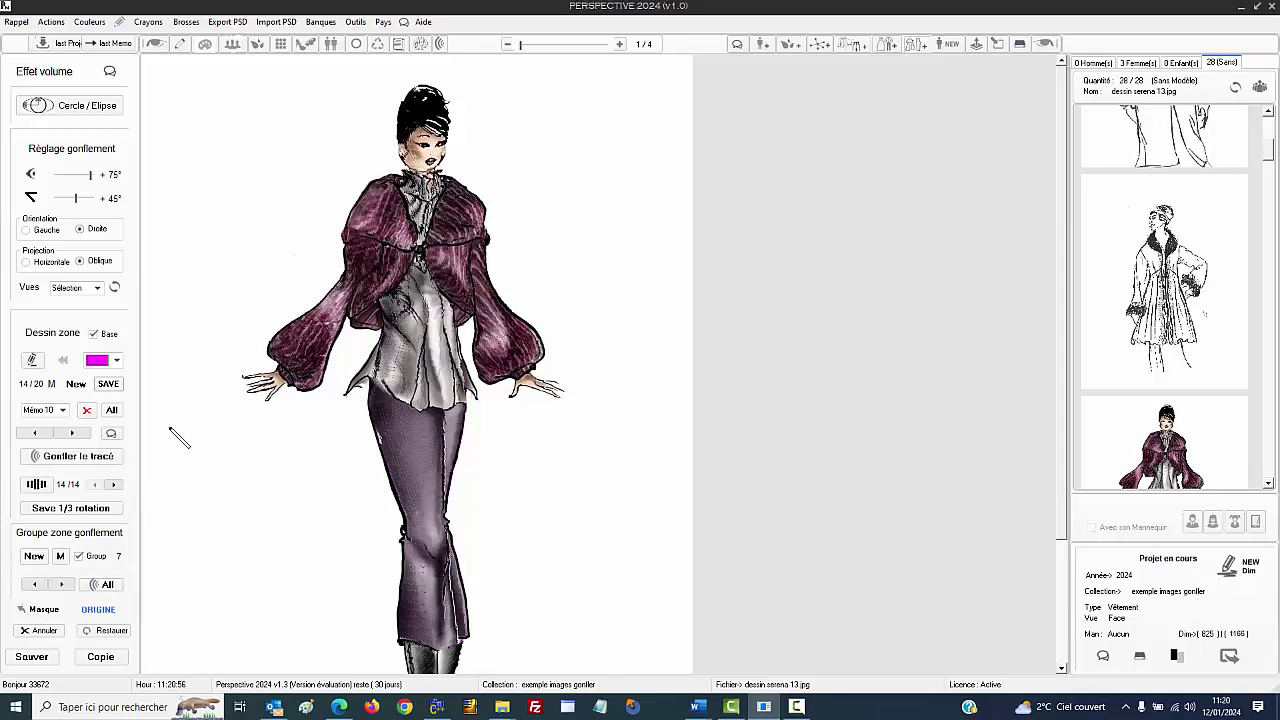
# Step: Examine the inflated figure enlarged and at normal size from head to boots, and show the original drawing with the mask for comparison
pyautogui.click(620, 45)
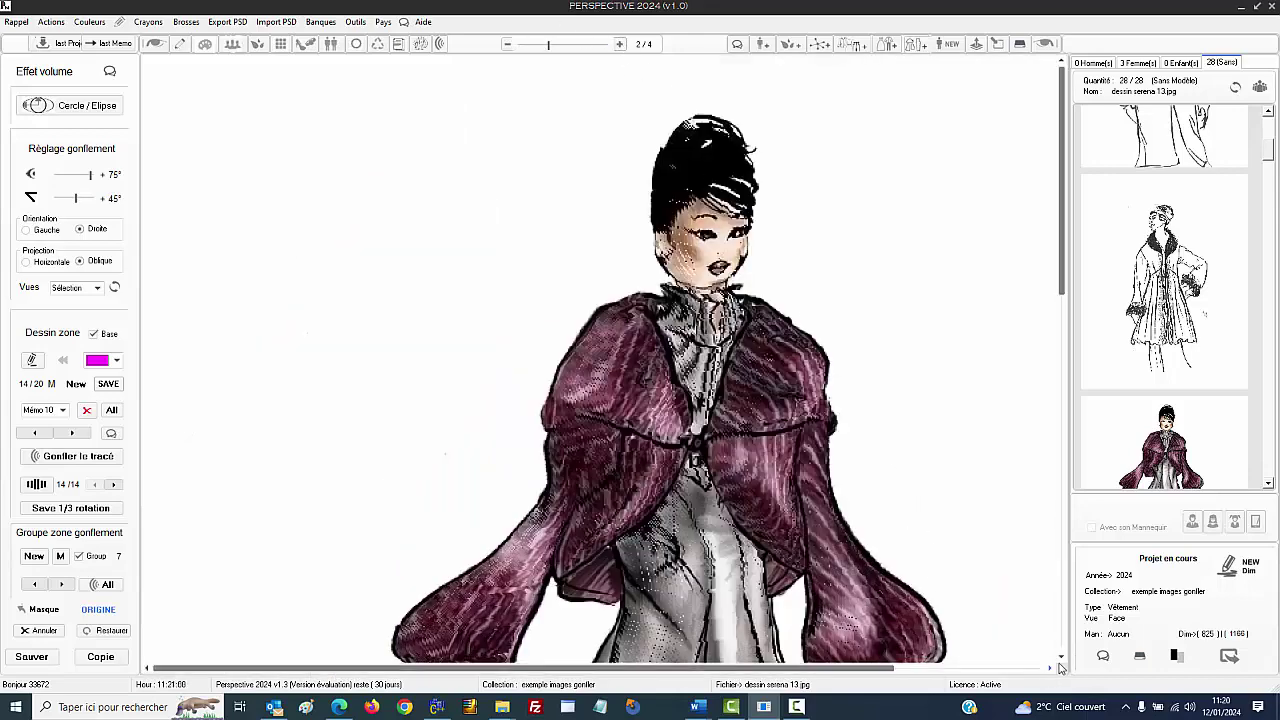
pyautogui.moveTo(1063, 661); pyautogui.dragTo(1063, 661)
pyautogui.click(508, 44)
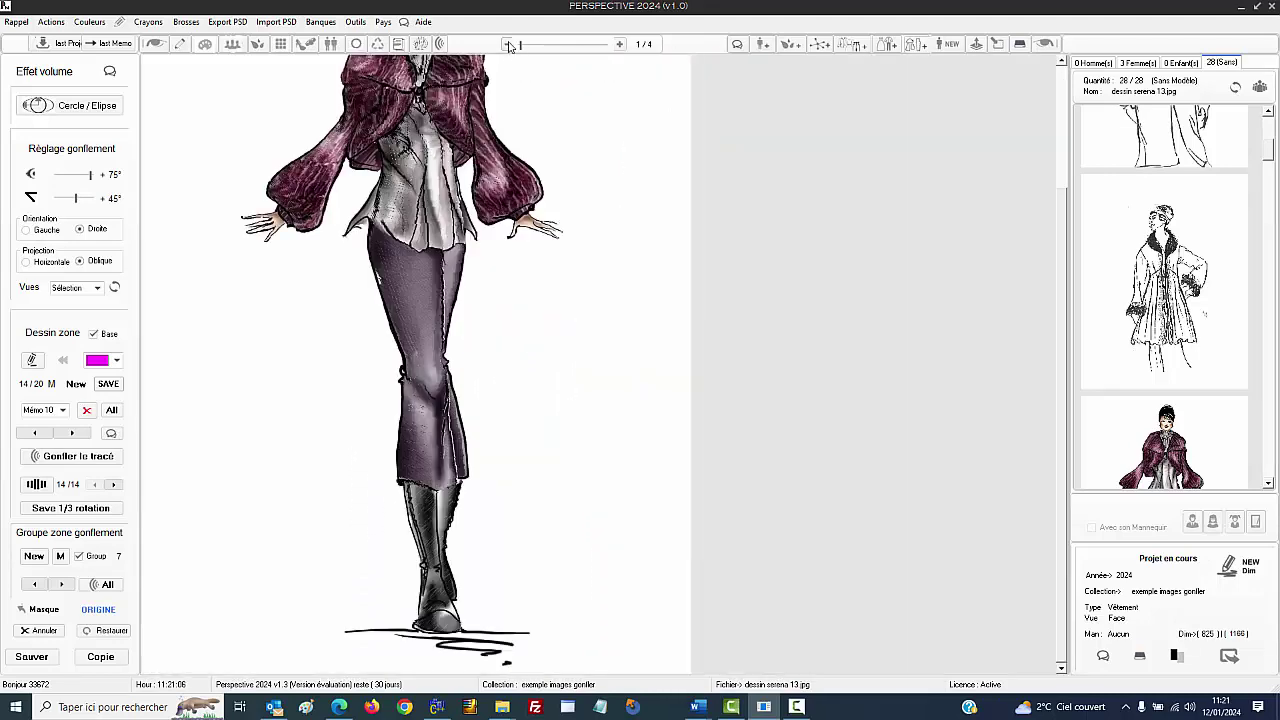
pyautogui.scroll(3, 734, 290)
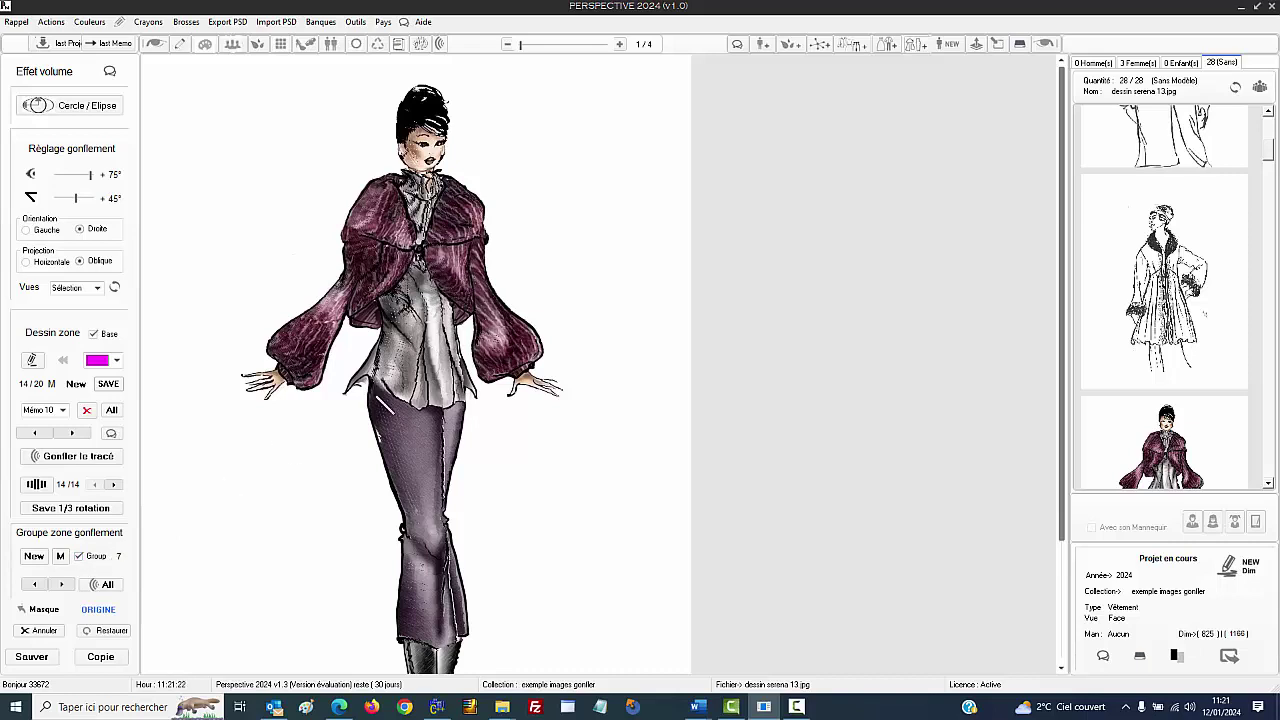
pyautogui.click(29, 611)
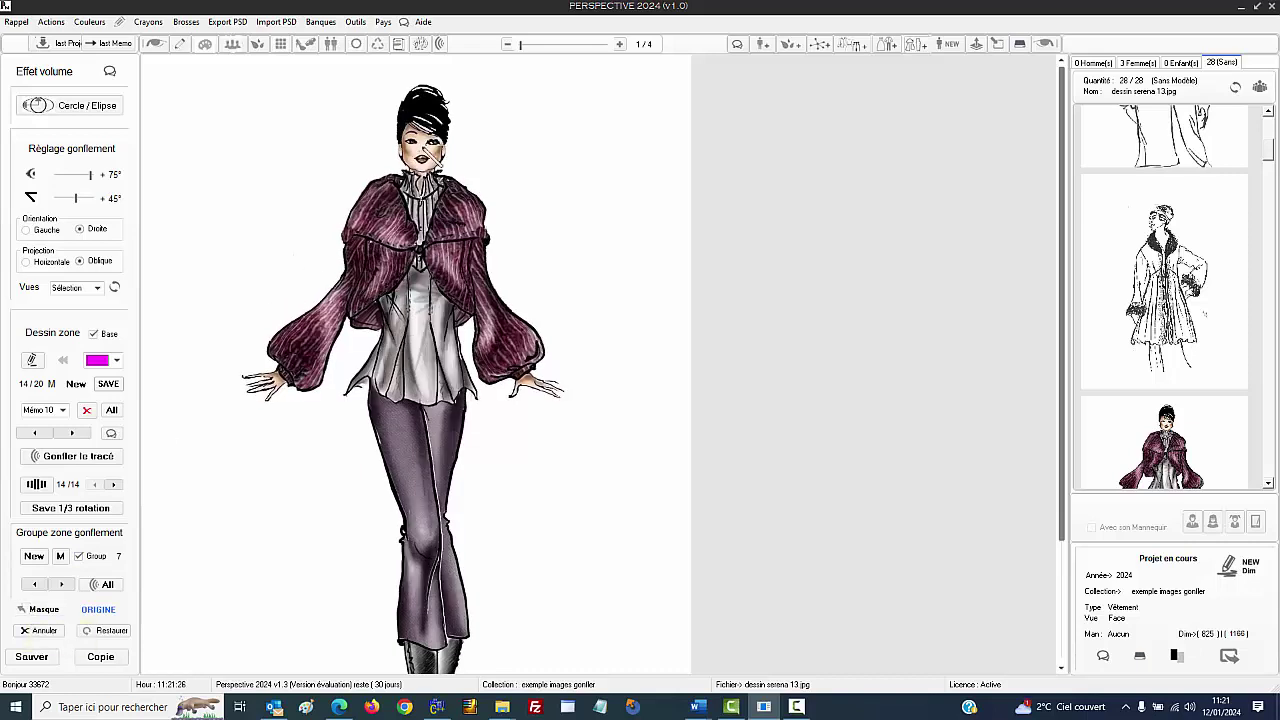